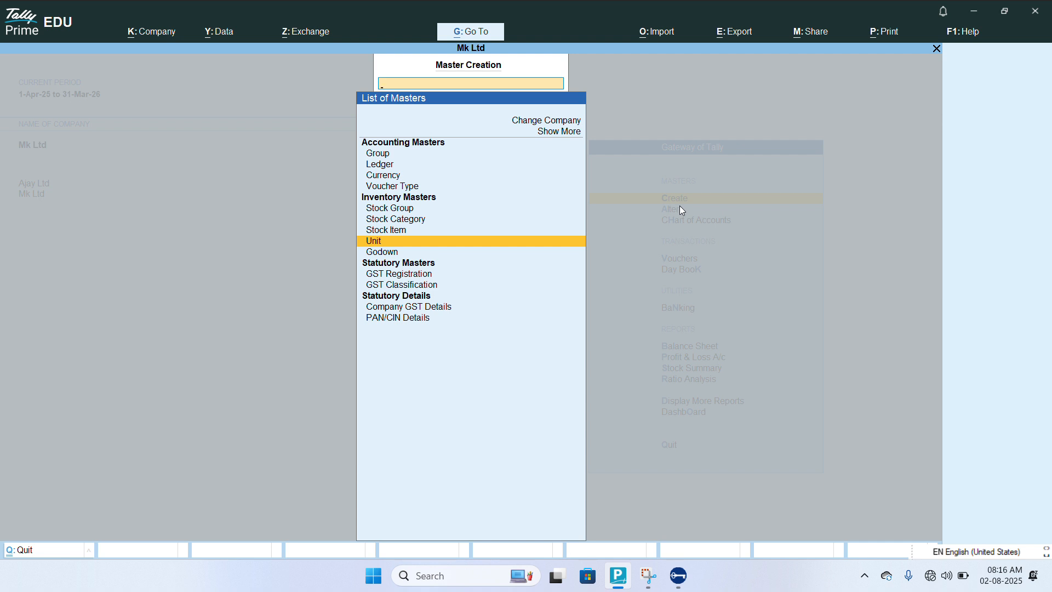
Create a simple unit with symbol pcs, formal name Pieces, UQC PCS-PIECES and 2 decimal places
{"action": "key", "text": "Return"}
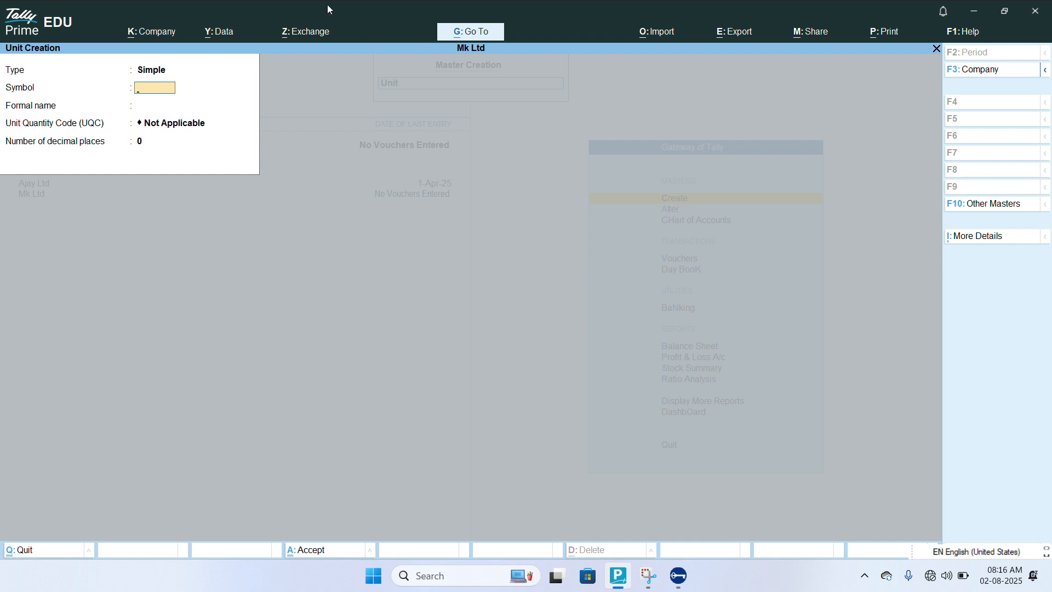
{"action": "left_click", "coordinate": [156, 71]}
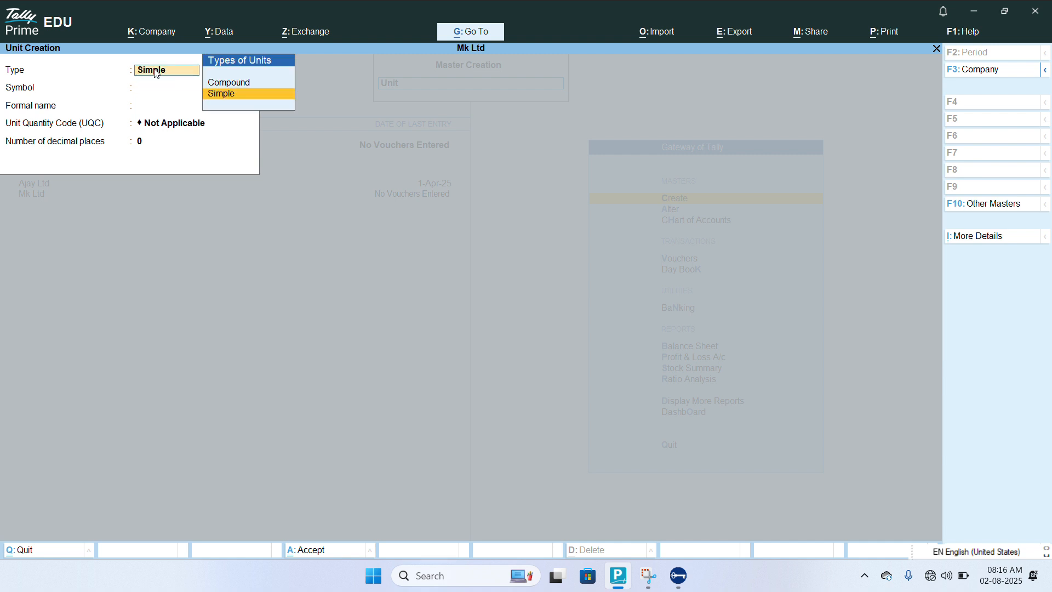
{"action": "left_click", "coordinate": [217, 95]}
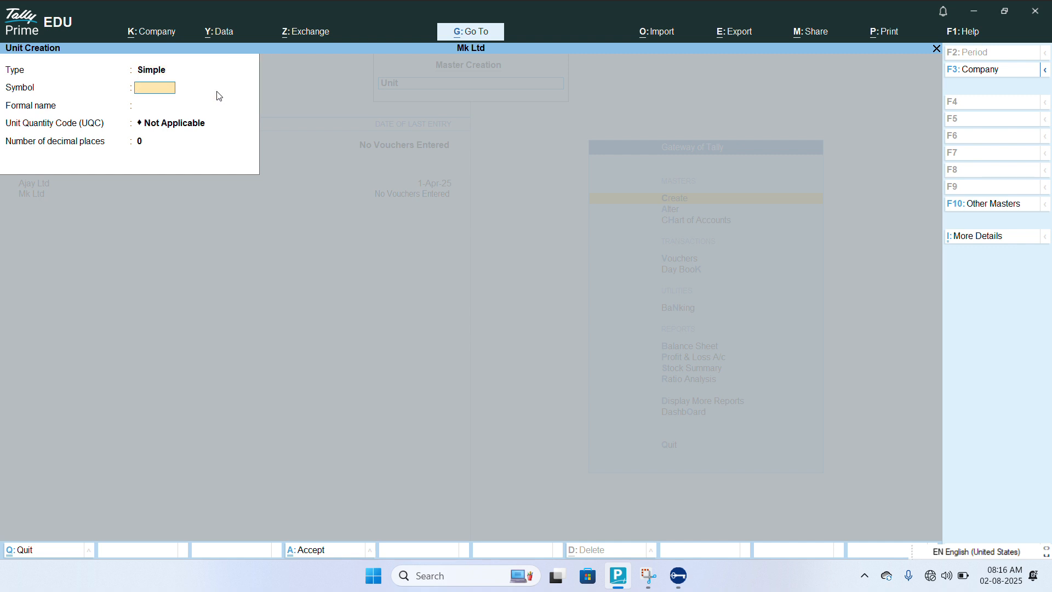
{"action": "type", "text": "pcs"}
{"action": "key", "text": "Return"}
{"action": "type", "text": "P"}
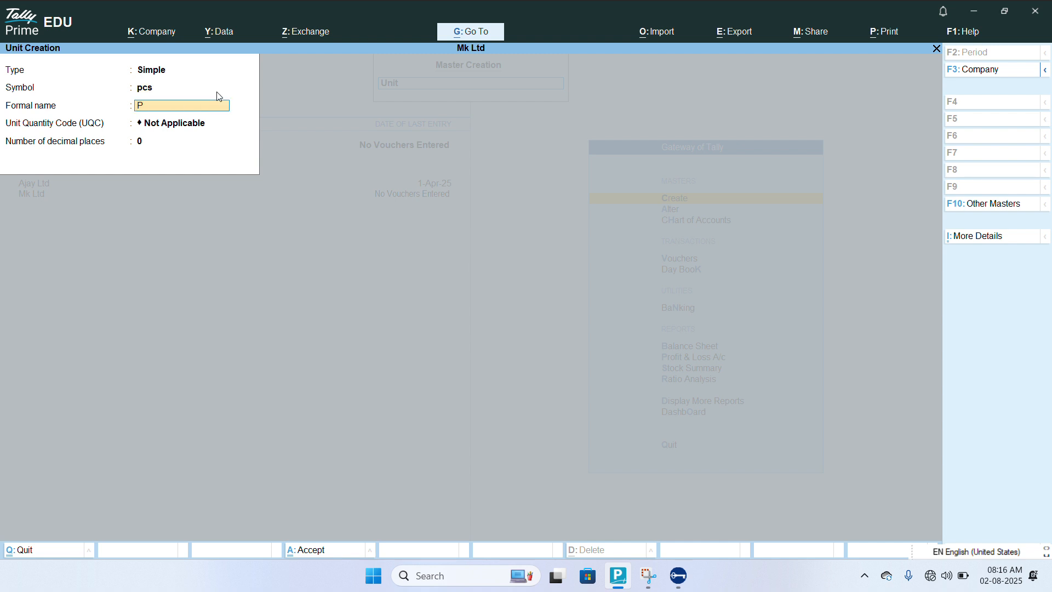
{"action": "type", "text": "ieces"}
{"action": "key", "text": "Return"}
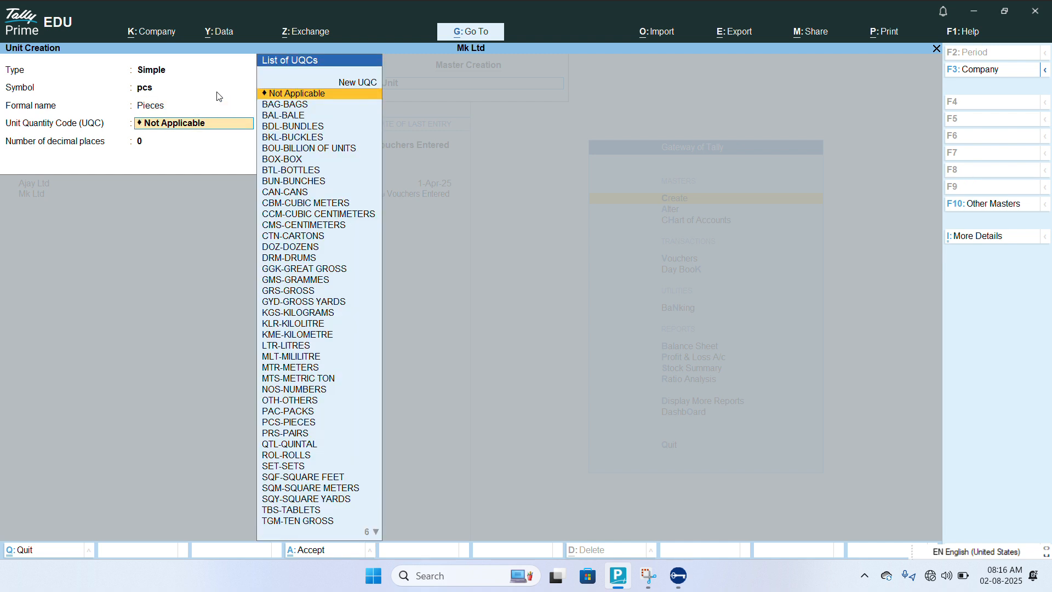
{"action": "type", "text": "pcs"}
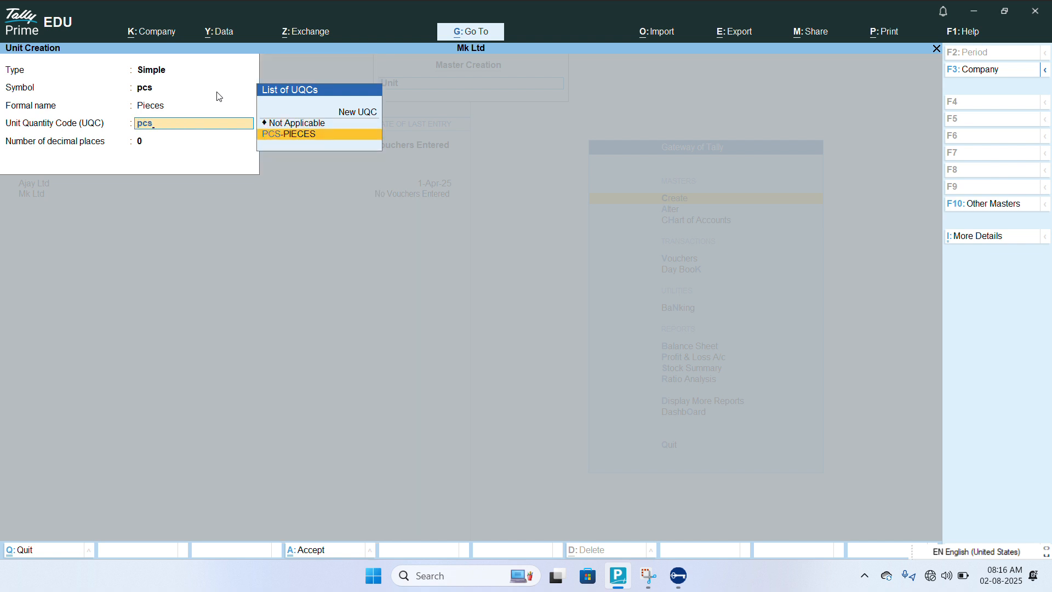
{"action": "key", "text": "Return"}
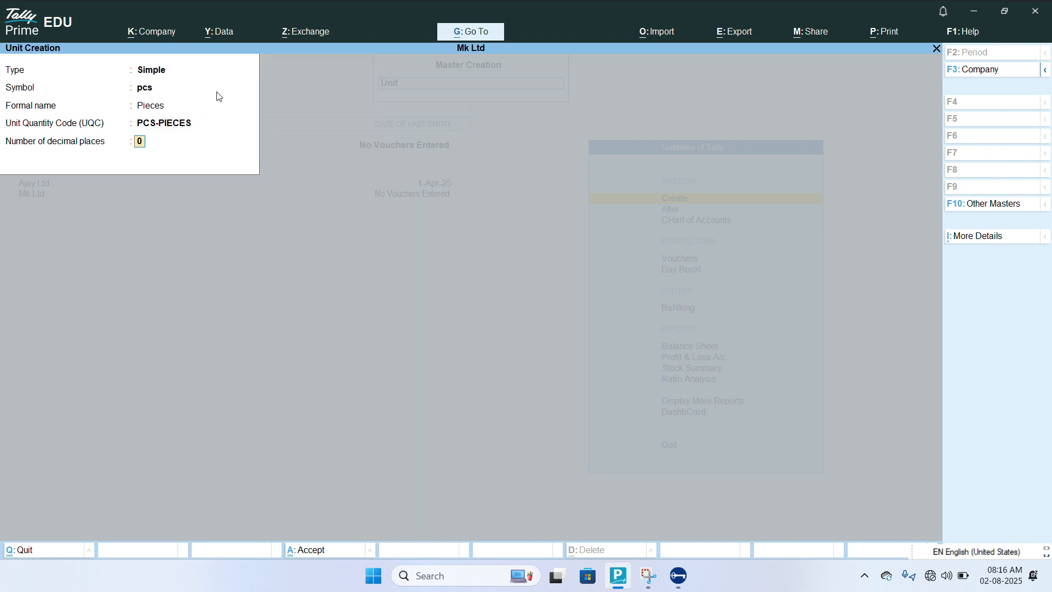
{"action": "type", "text": "2"}
{"action": "key", "text": "Return"}
{"action": "key", "text": "Return"}
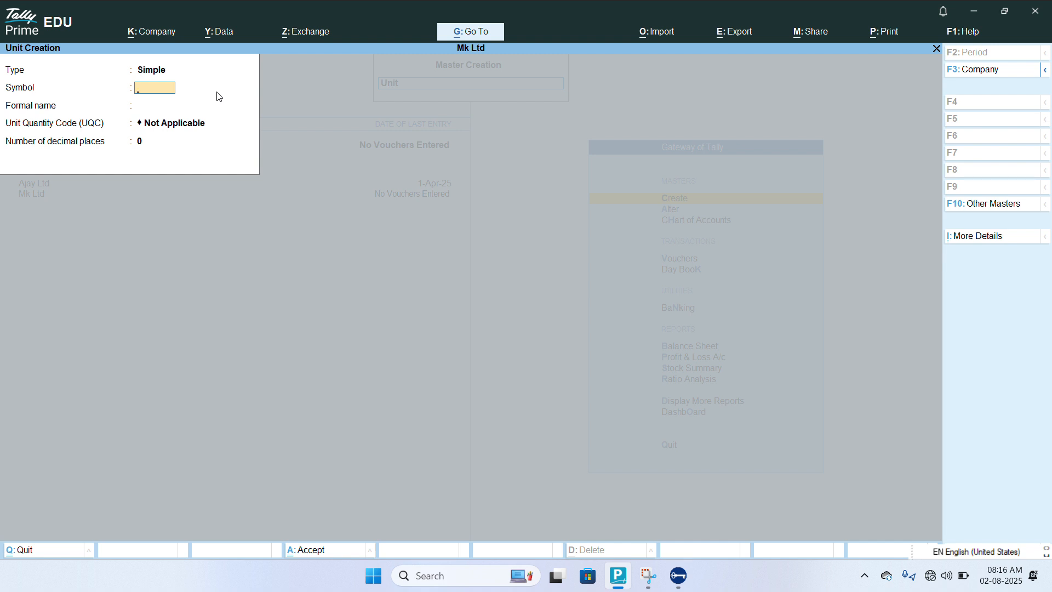
Create a simple unit with symbol doz, formal name Dozens, UQC DOZ-DOZENS and 2 decimal places
{"action": "type", "text": "doz"}
{"action": "key", "text": "Return"}
{"action": "type", "text": "Do"}
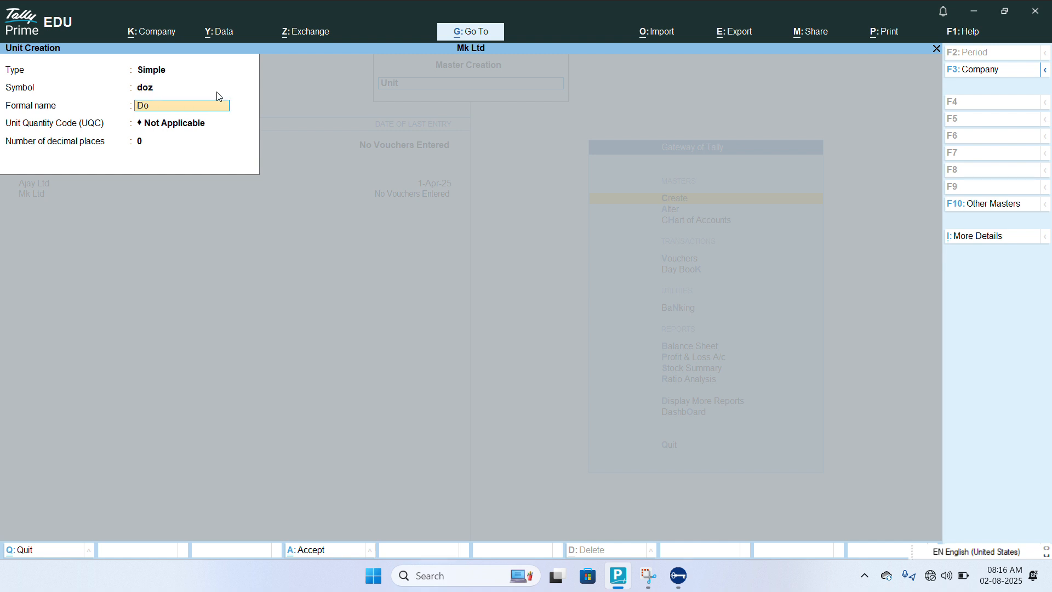
{"action": "type", "text": "zens"}
{"action": "key", "text": "Return"}
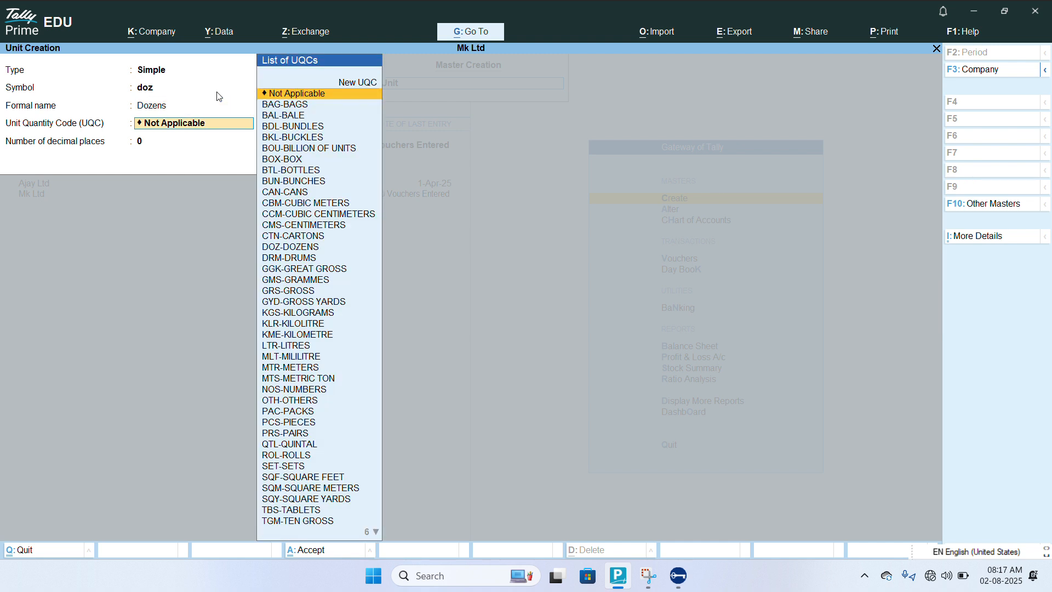
{"action": "type", "text": "doz"}
{"action": "key", "text": "Return"}
{"action": "type", "text": "2"}
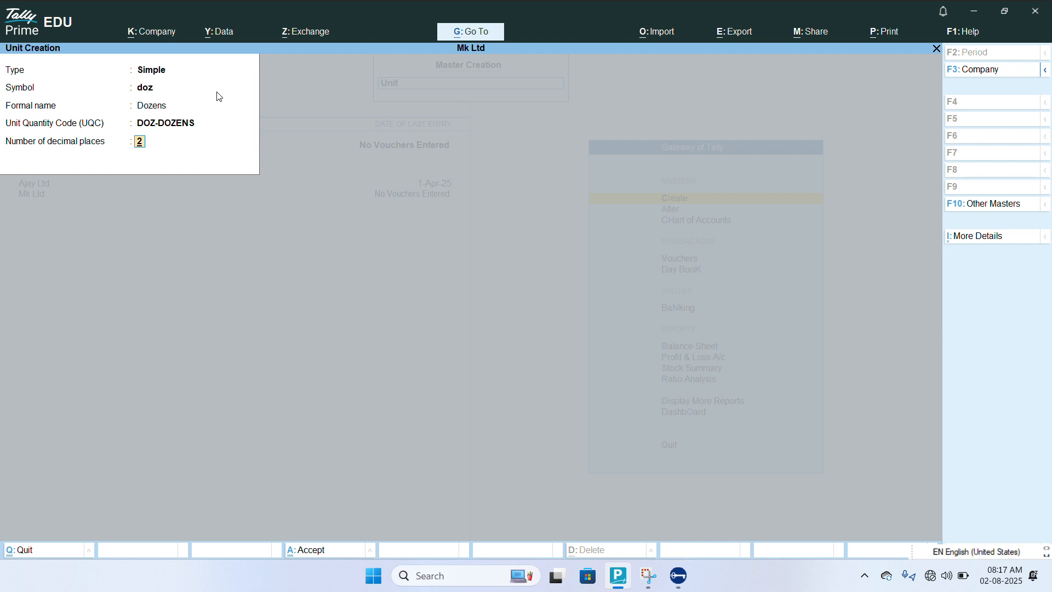
{"action": "key", "text": "Return"}
{"action": "type", "text": "y"}
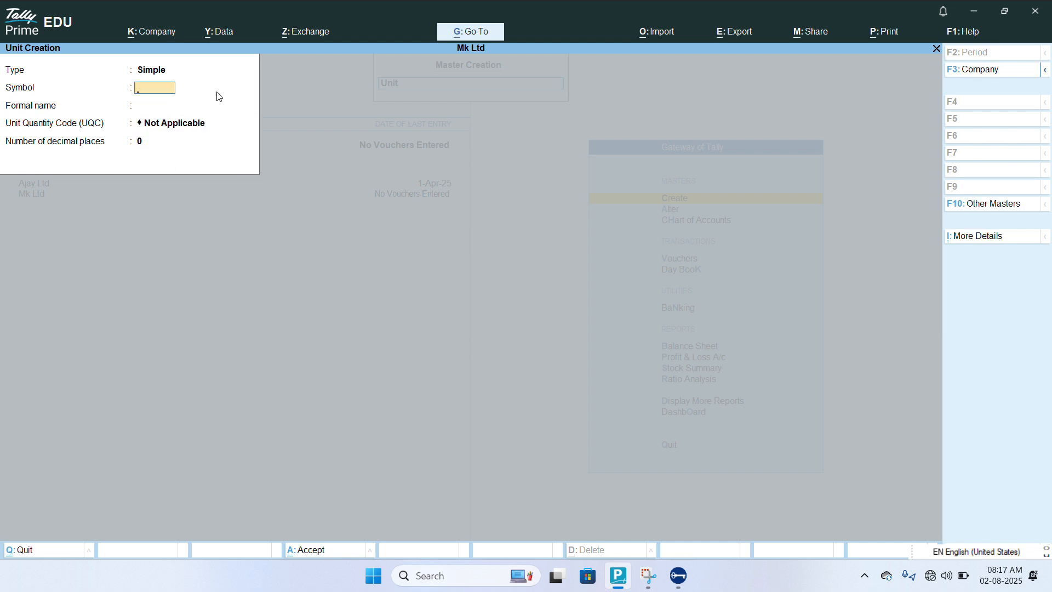
Create a simple unit with symbol kg, formal name Killogram, UQC KGS-KILOGRAMS and 2 decimal places
{"action": "type", "text": "kg"}
{"action": "key", "text": "Return"}
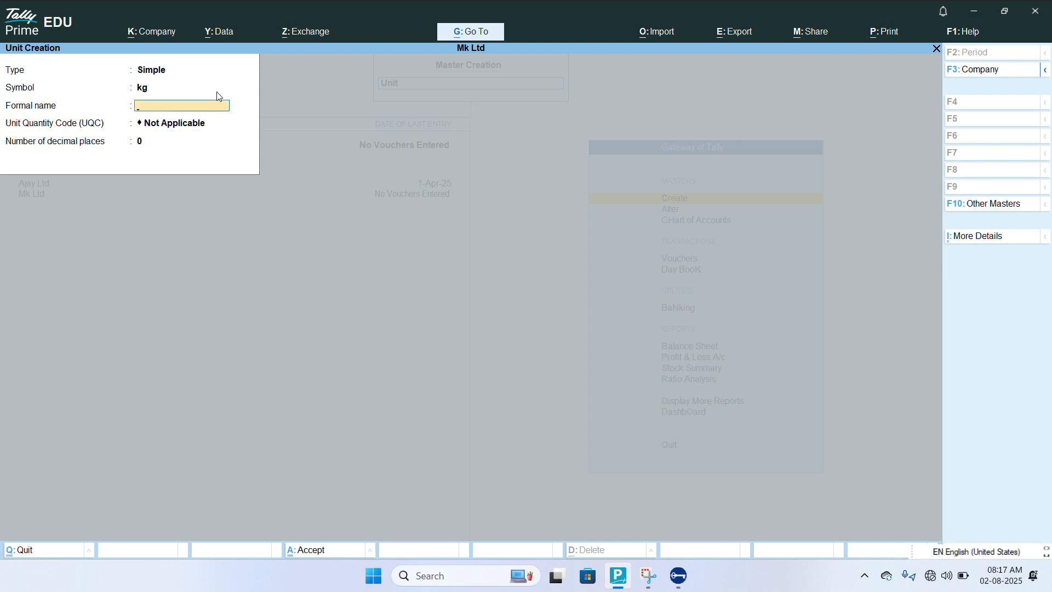
{"action": "type", "text": "Killogram"}
{"action": "key", "text": "Return"}
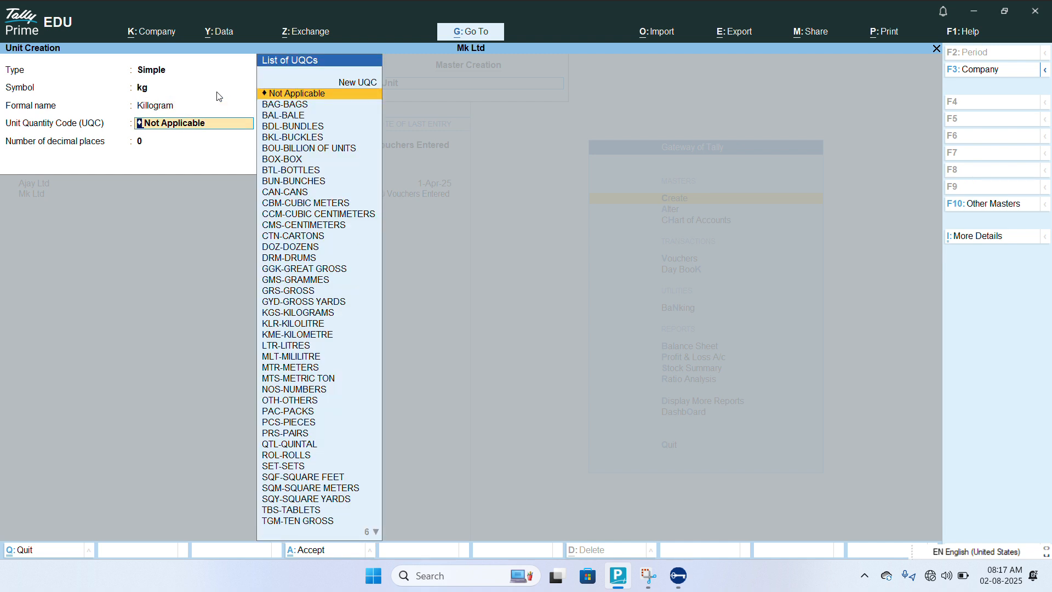
{"action": "type", "text": "kgs"}
{"action": "key", "text": "Return"}
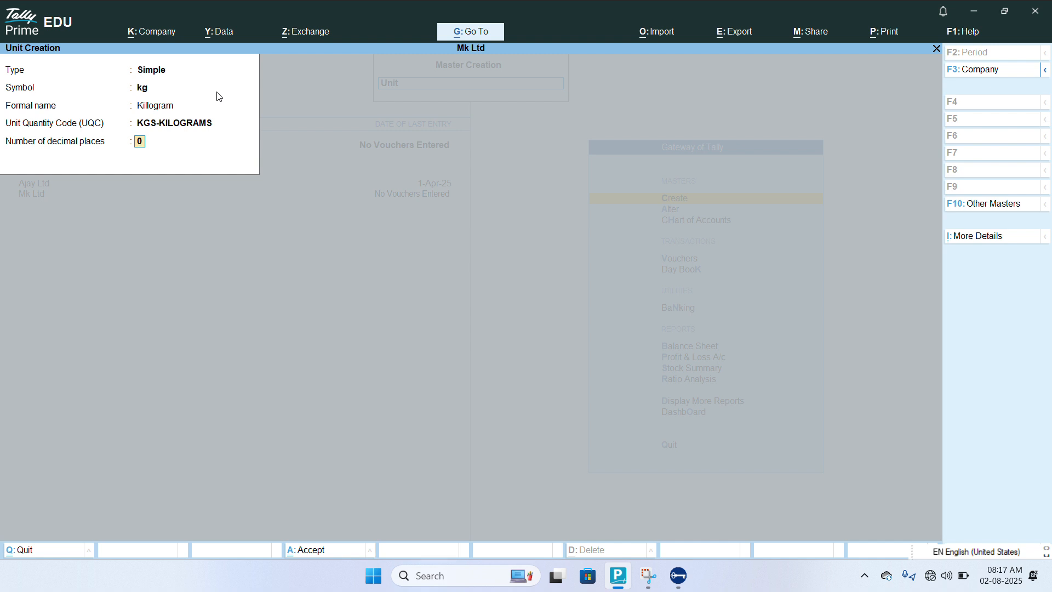
{"action": "type", "text": "2"}
{"action": "key", "text": "Return"}
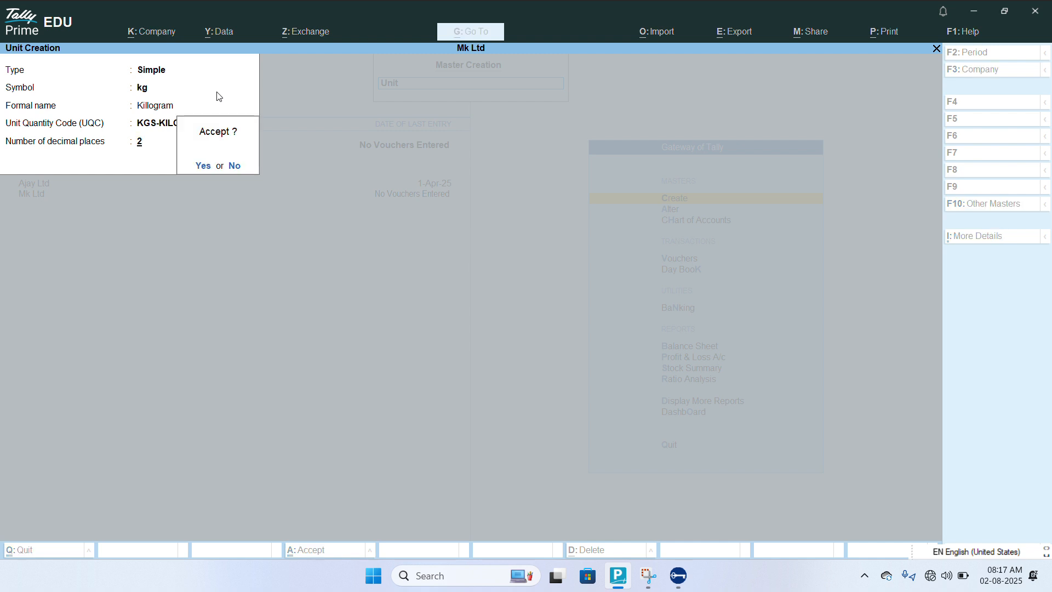
{"action": "key", "text": "Return"}
Create a simple unit with symbol gms, formal name Grams, UQC GMS-GRAMMES and 0 decimal places
{"action": "type", "text": "gms"}
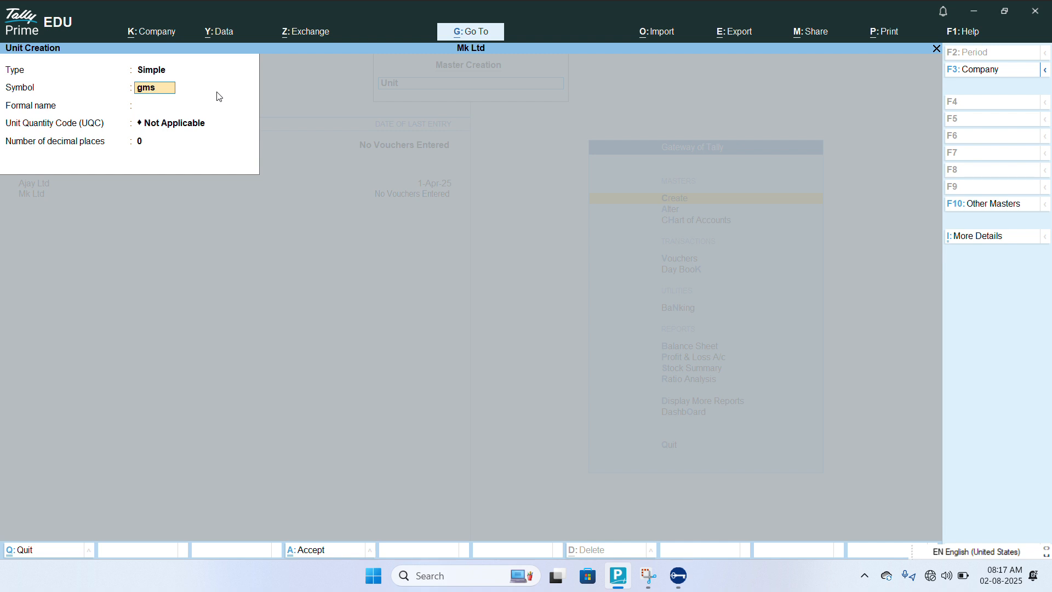
{"action": "key", "text": "Return"}
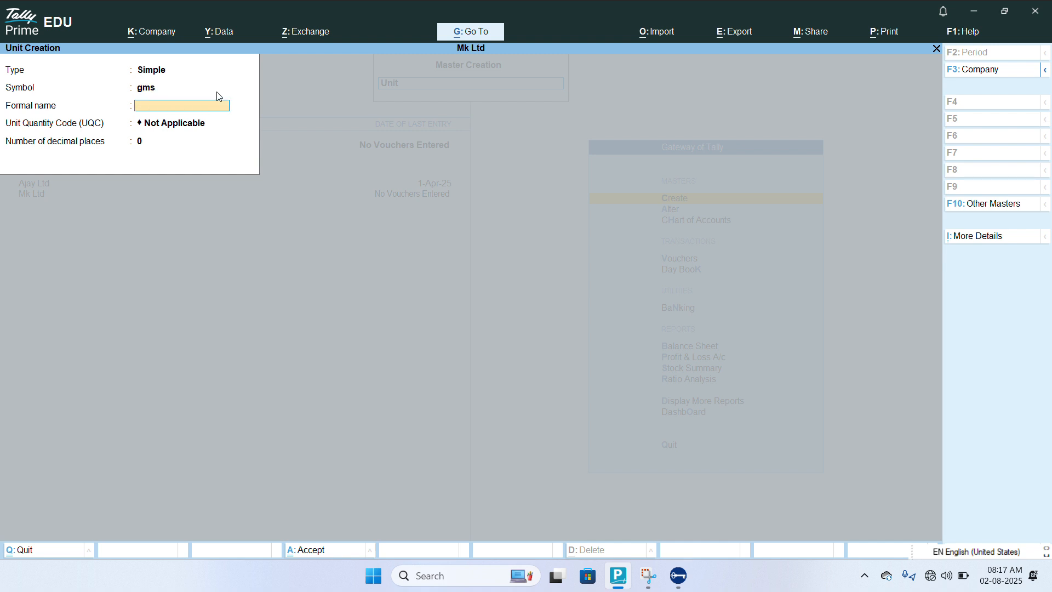
{"action": "type", "text": "Grams"}
{"action": "key", "text": "Return"}
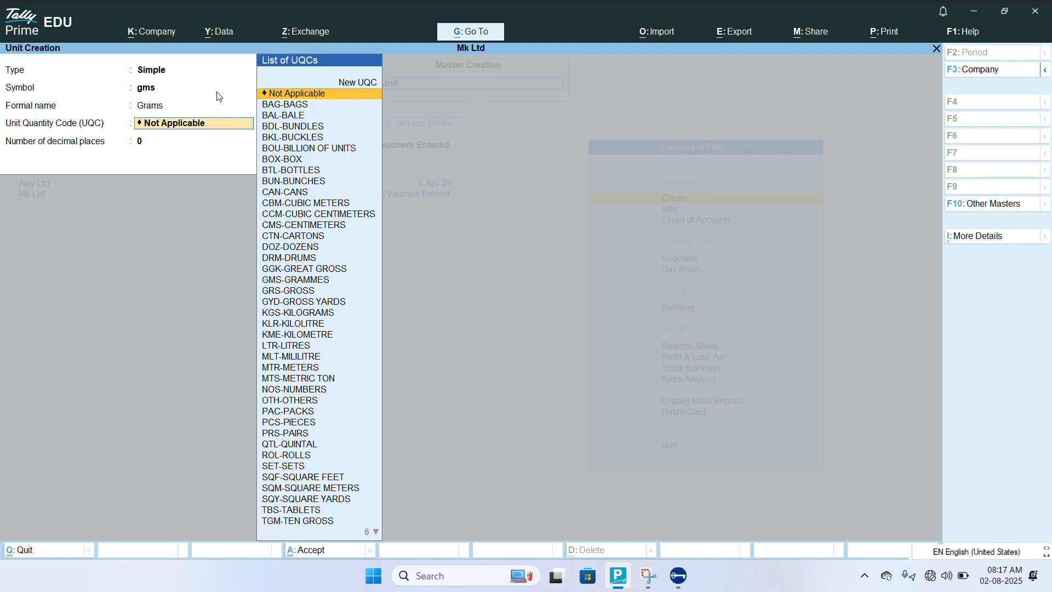
{"action": "type", "text": "gms"}
{"action": "key", "text": "Return"}
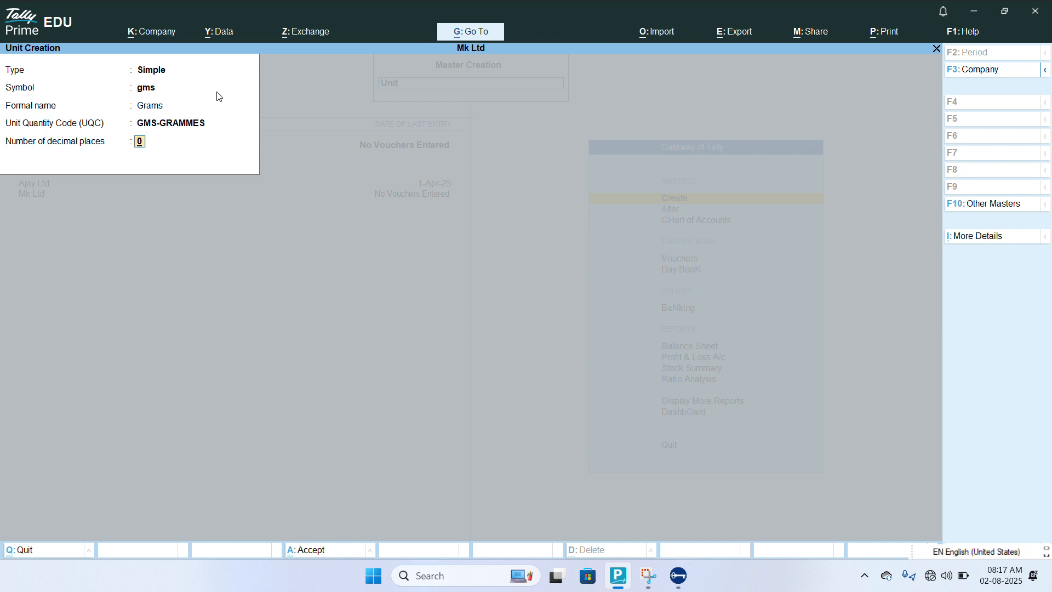
{"action": "key", "text": "Return"}
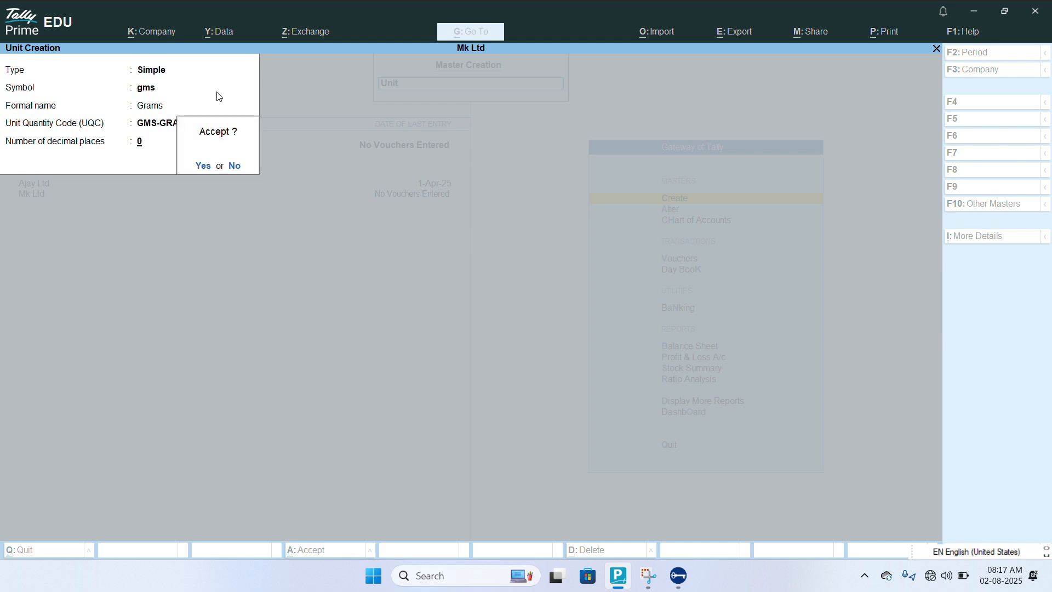
{"action": "key", "text": "Return"}
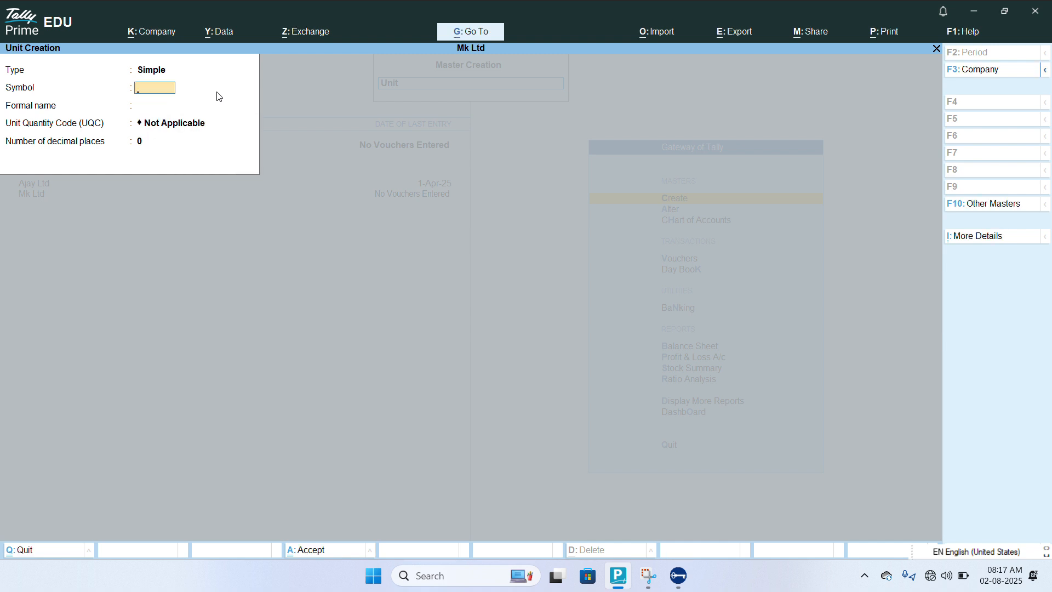
Create a compound unit with doz as first unit, conversion 12 and pcs as second unit
{"action": "key", "text": "BackSpace"}
{"action": "key", "text": "Up"}
{"action": "key", "text": "Return"}
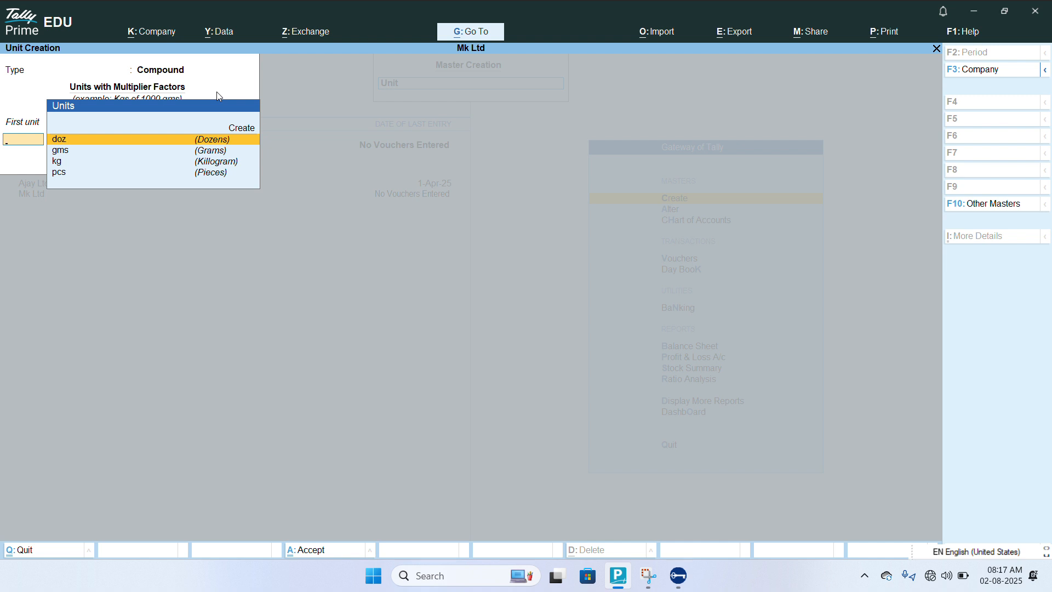
{"action": "key", "text": "Return"}
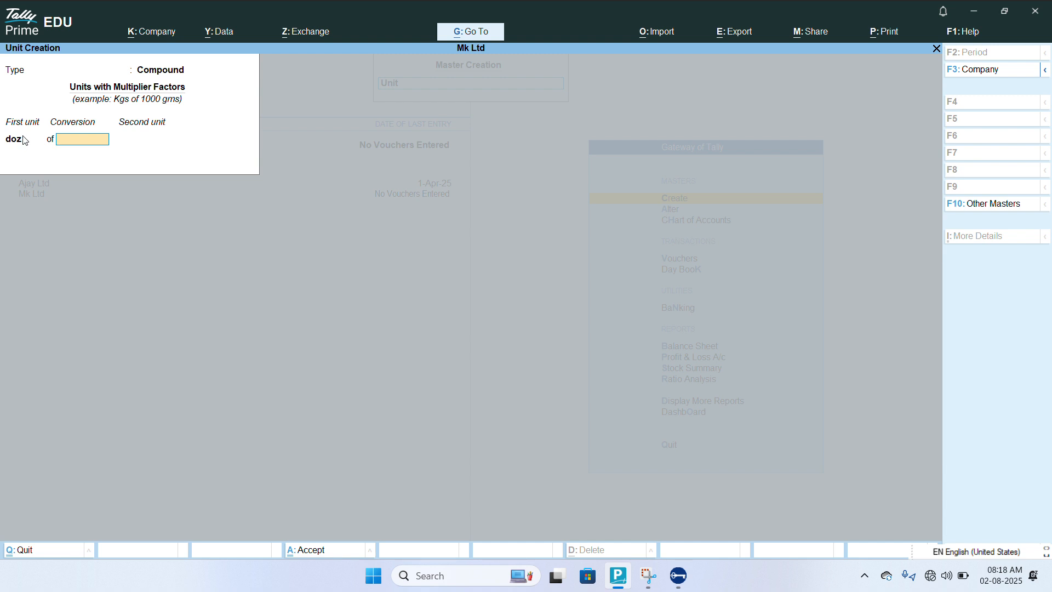
{"action": "type", "text": "12"}
{"action": "key", "text": "Return"}
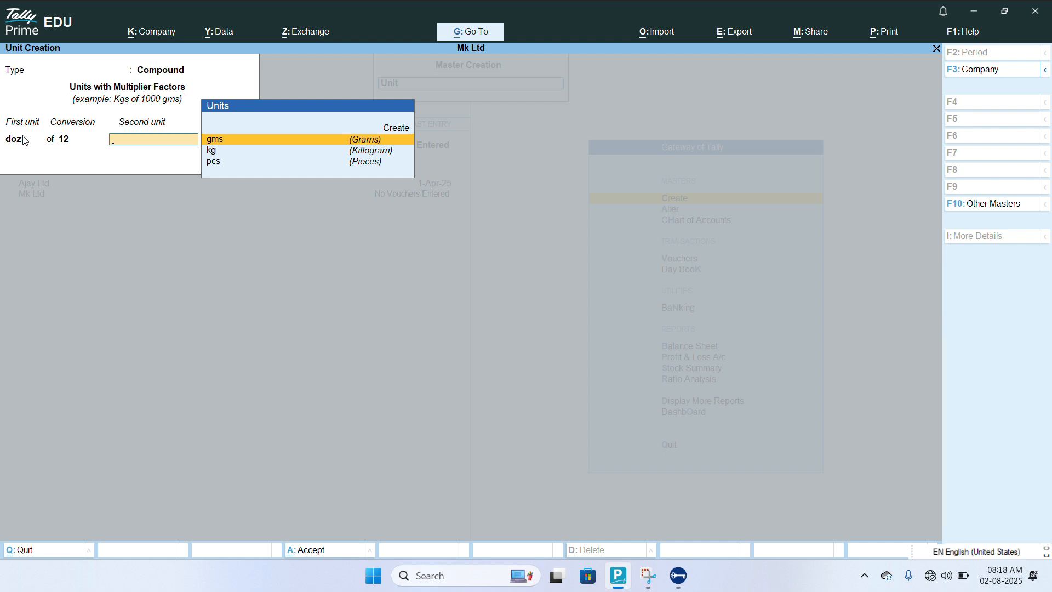
{"action": "key", "text": "Down"}
{"action": "key", "text": "Down"}
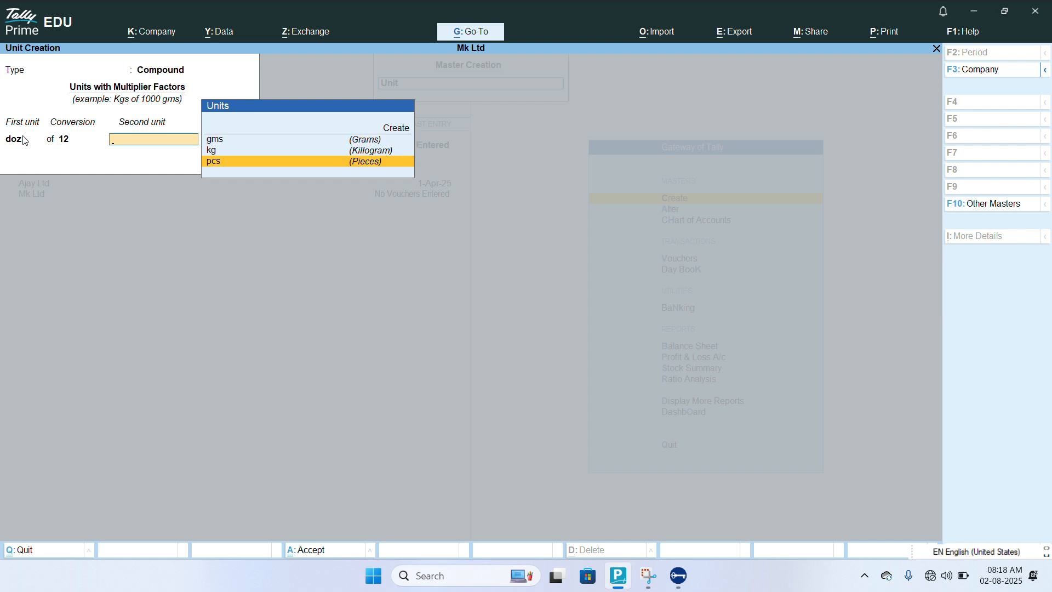
{"action": "key", "text": "Return"}
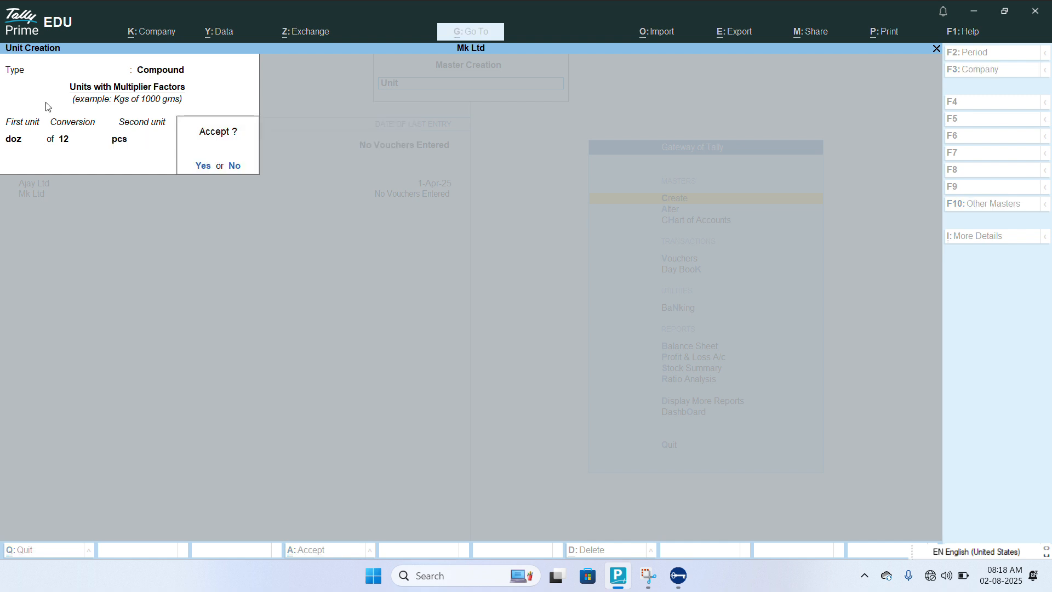
{"action": "left_click", "coordinate": [454, 21]}
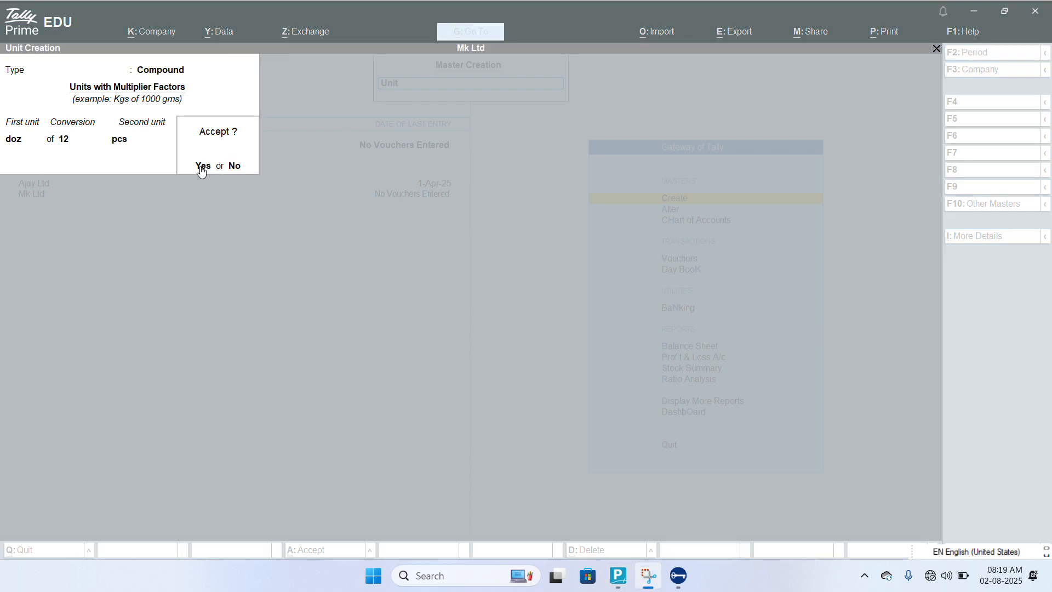
{"action": "left_click", "coordinate": [203, 167]}
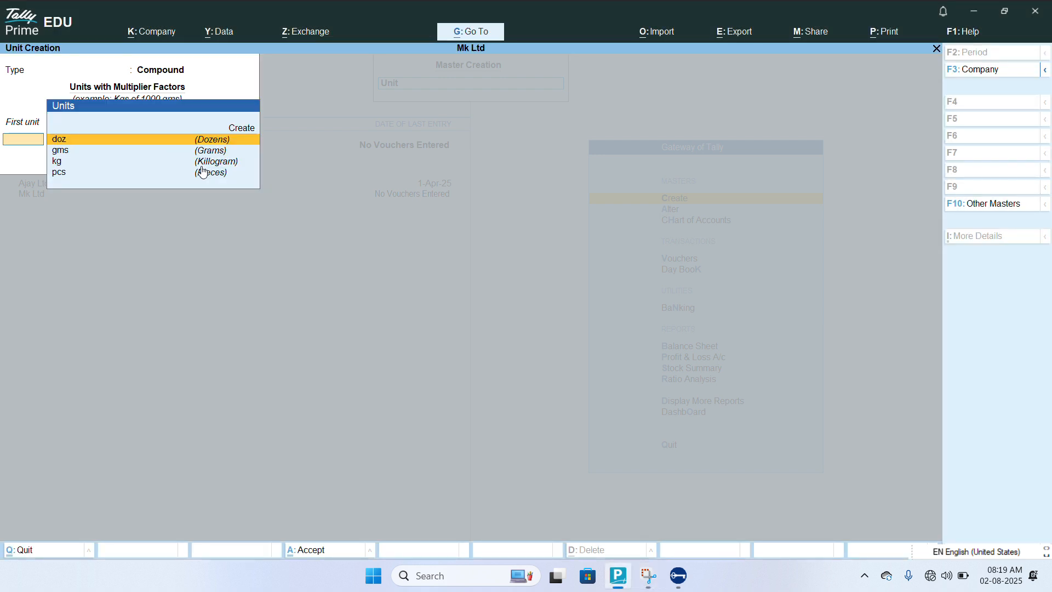
Create a compound unit with kg as first unit, conversion 1000 and gms as second unit
{"action": "key", "text": "Down"}
{"action": "key", "text": "Down"}
{"action": "key", "text": "Return"}
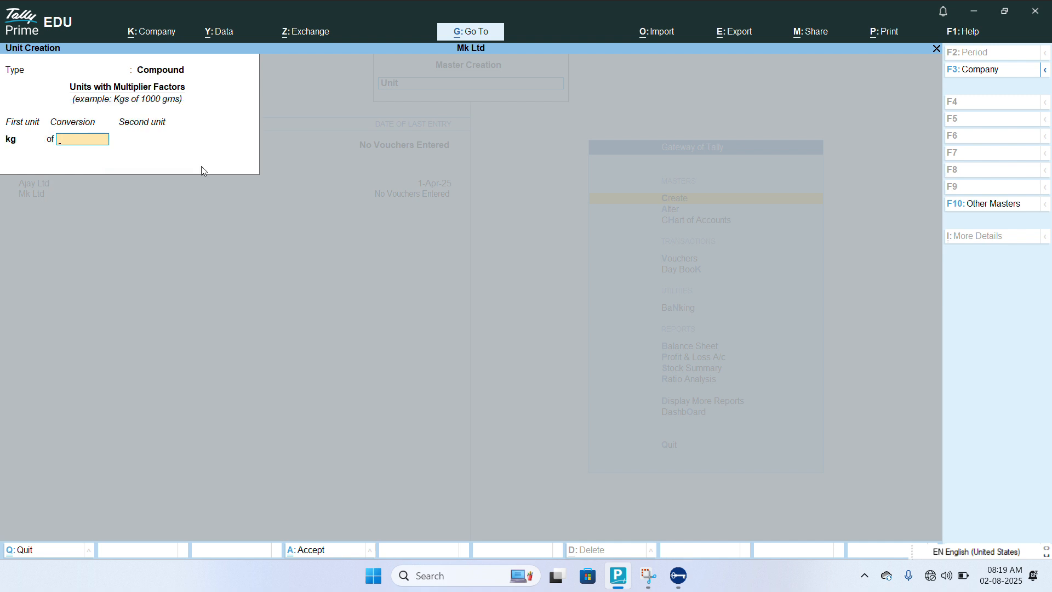
{"action": "type", "text": "1000"}
{"action": "key", "text": "Return"}
{"action": "key", "text": "Down"}
{"action": "key", "text": "Down"}
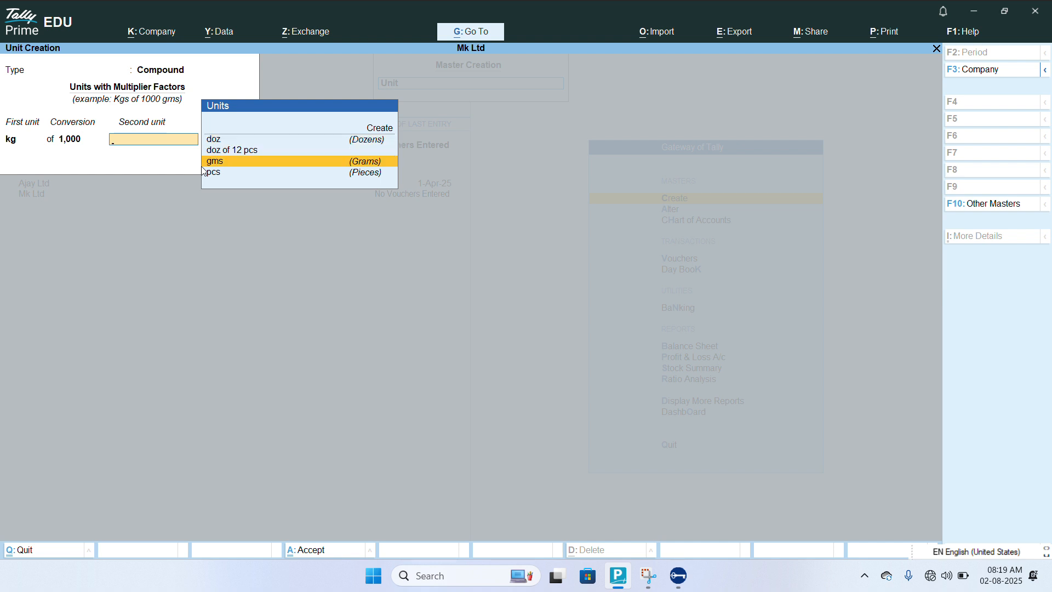
{"action": "key", "text": "Return"}
{"action": "left_click", "coordinate": [203, 166]}
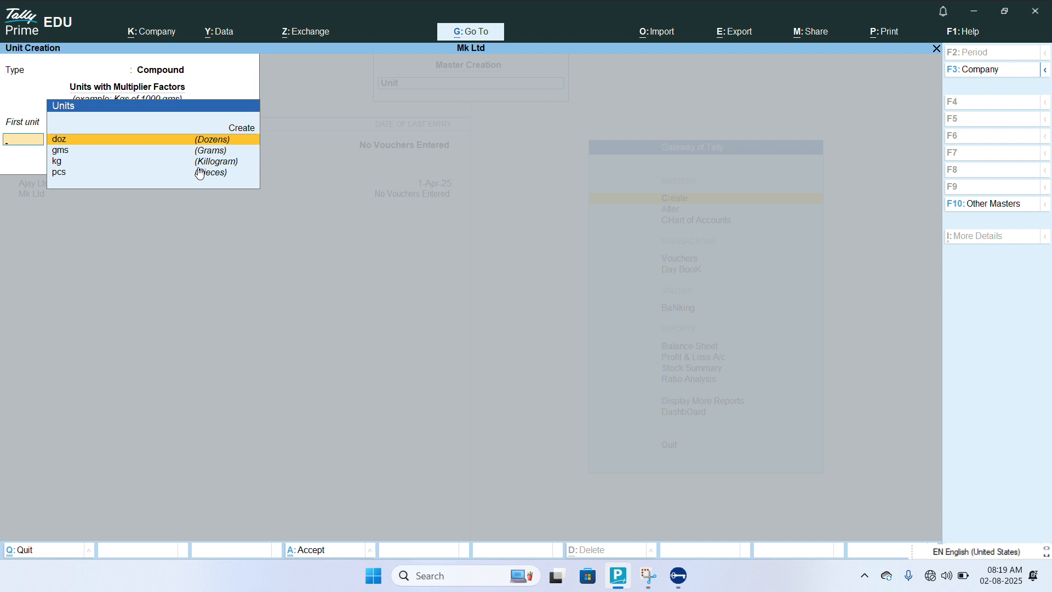
Leave unit creation and open a blank stock item creation form
{"action": "key", "text": "Escape"}
{"action": "key", "text": "y"}
{"action": "key", "text": "Escape"}
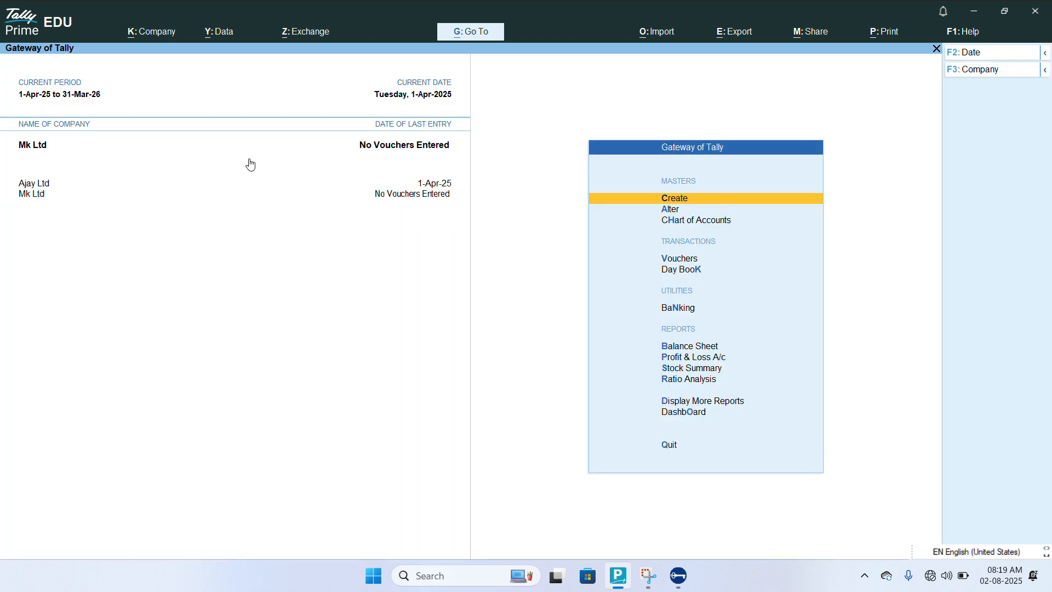
{"action": "left_click", "coordinate": [668, 203]}
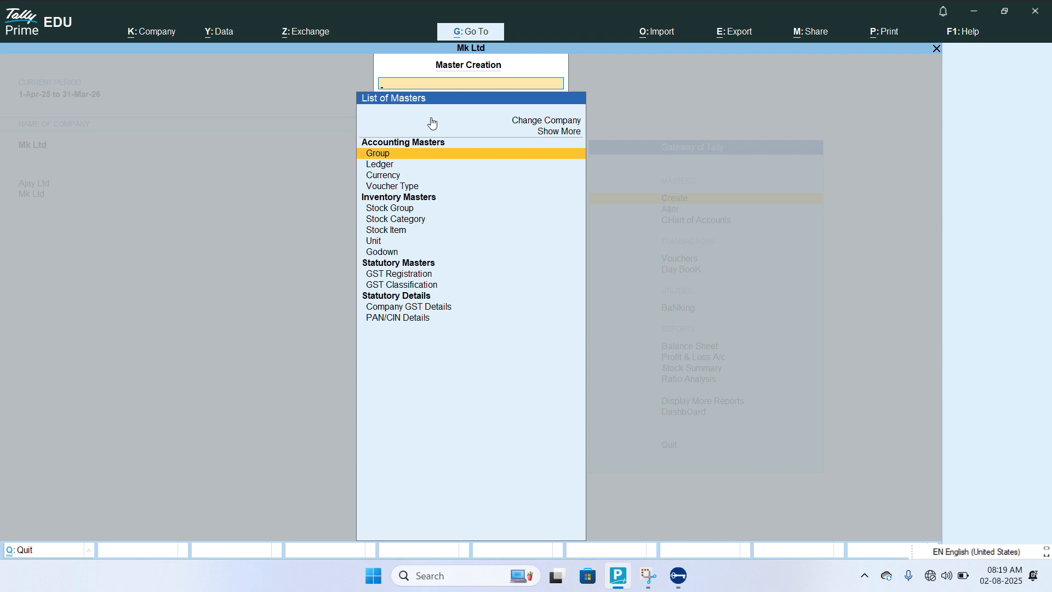
{"action": "left_click", "coordinate": [385, 232]}
{"action": "left_click", "coordinate": [385, 230]}
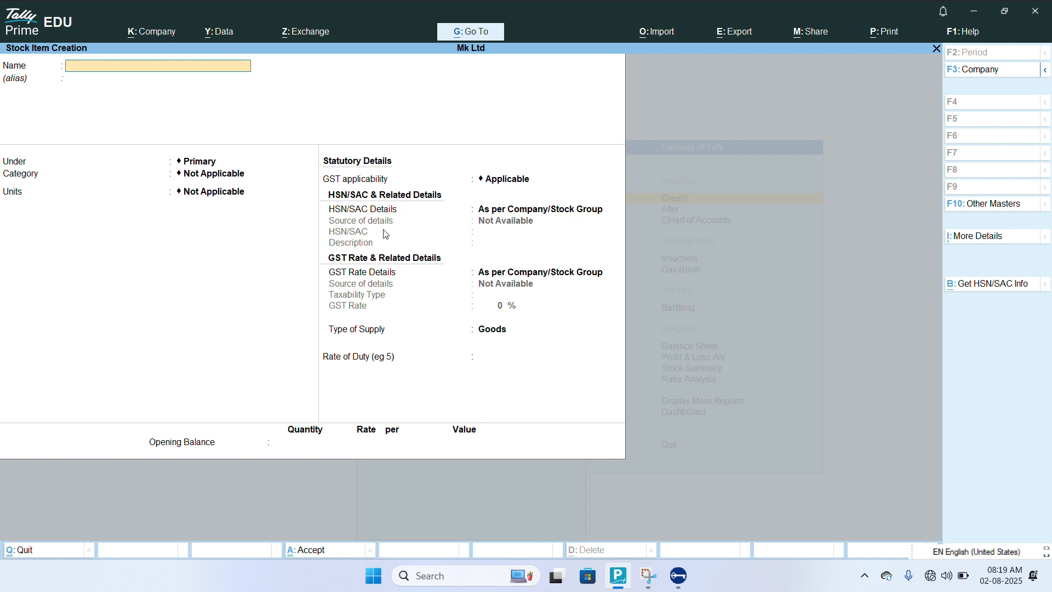
Name the new stock item Copy, with no alias, under the Primary group and with category Not Applicable
{"action": "type", "text": "Copy"}
{"action": "key", "text": "Return"}
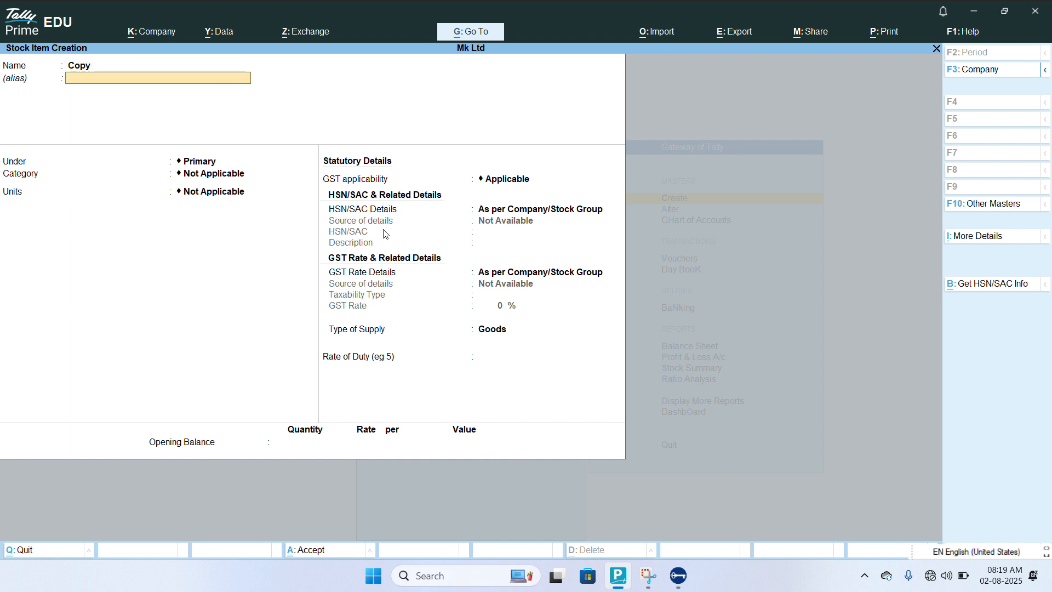
{"action": "key", "text": "Return"}
{"action": "key", "text": "Return"}
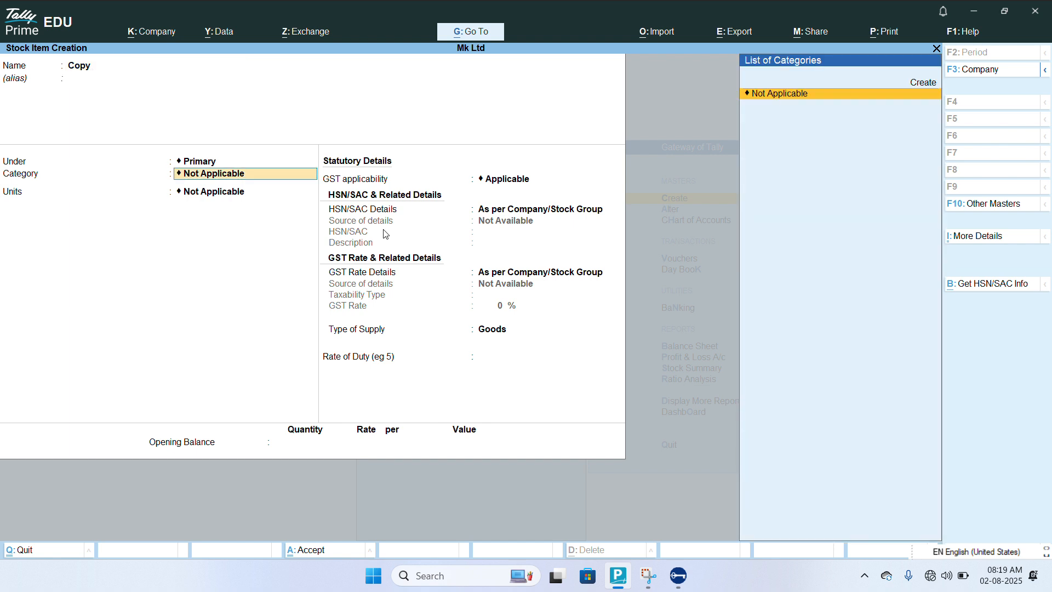
{"action": "key", "text": "Return"}
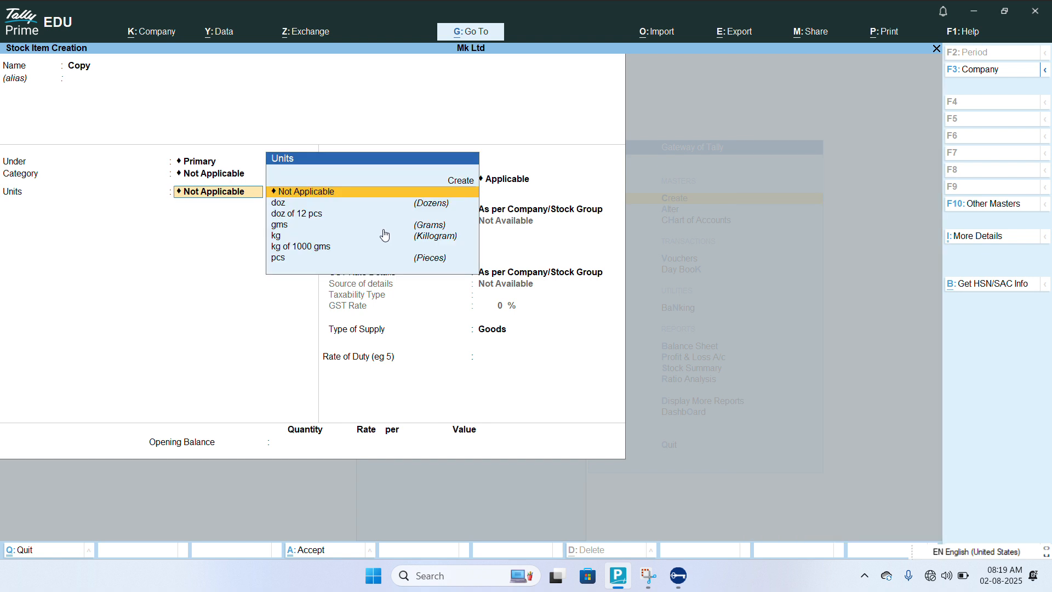
Set the units of the Copy stock item to the compound unit doz of 12 pcs
{"action": "key", "text": "Down"}
{"action": "key", "text": "Down"}
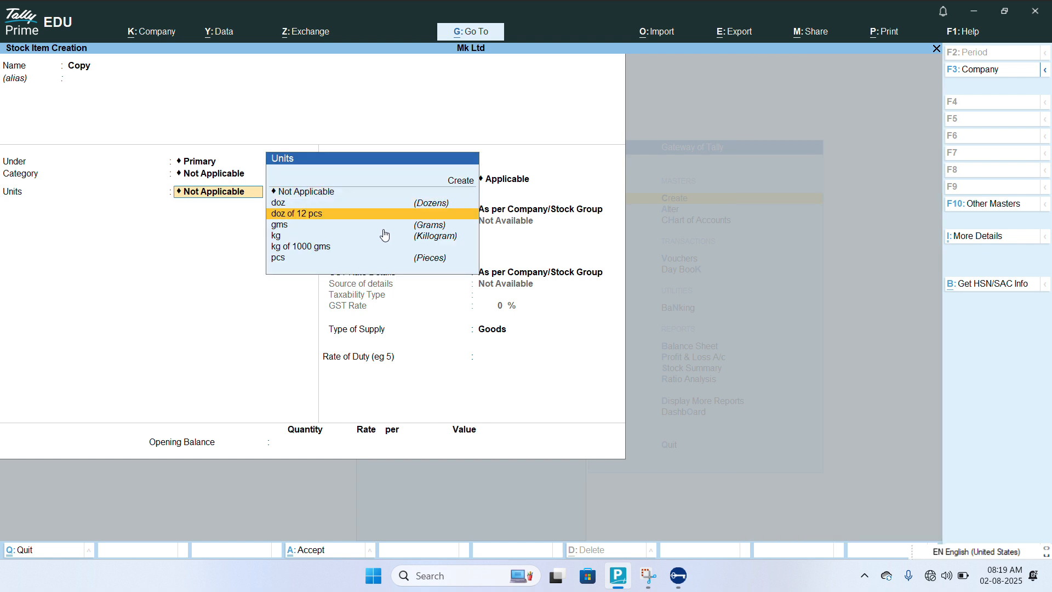
{"action": "key", "text": "Down"}
{"action": "key", "text": "Down"}
{"action": "key", "text": "Down"}
{"action": "key", "text": "Down"}
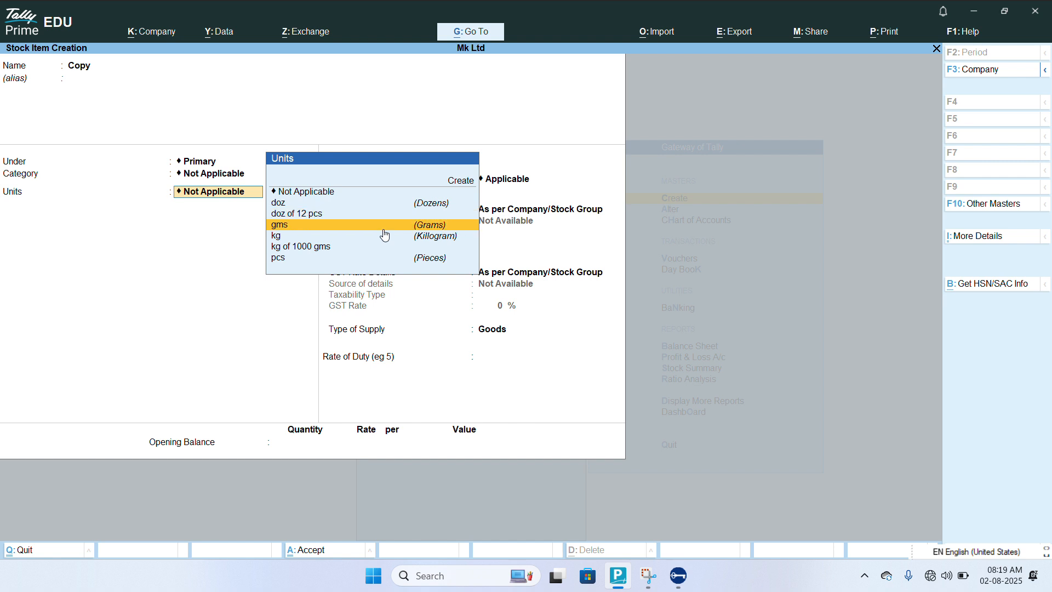
{"action": "key", "text": "Up"}
{"action": "key", "text": "Up"}
{"action": "key", "text": "Up"}
{"action": "key", "text": "Up"}
{"action": "key", "text": "Up"}
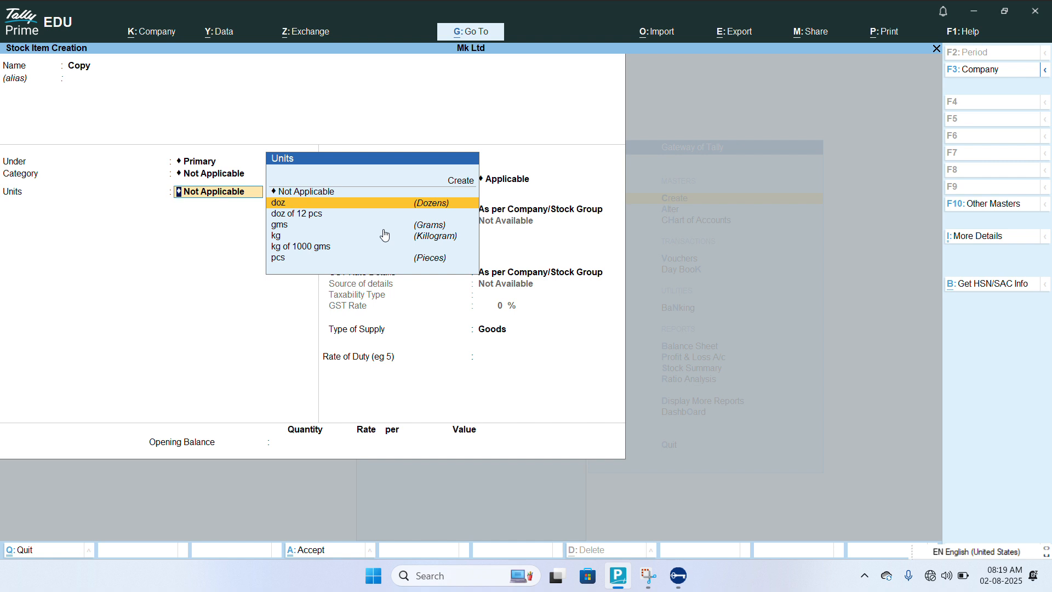
{"action": "key", "text": "Down"}
{"action": "key", "text": "Return"}
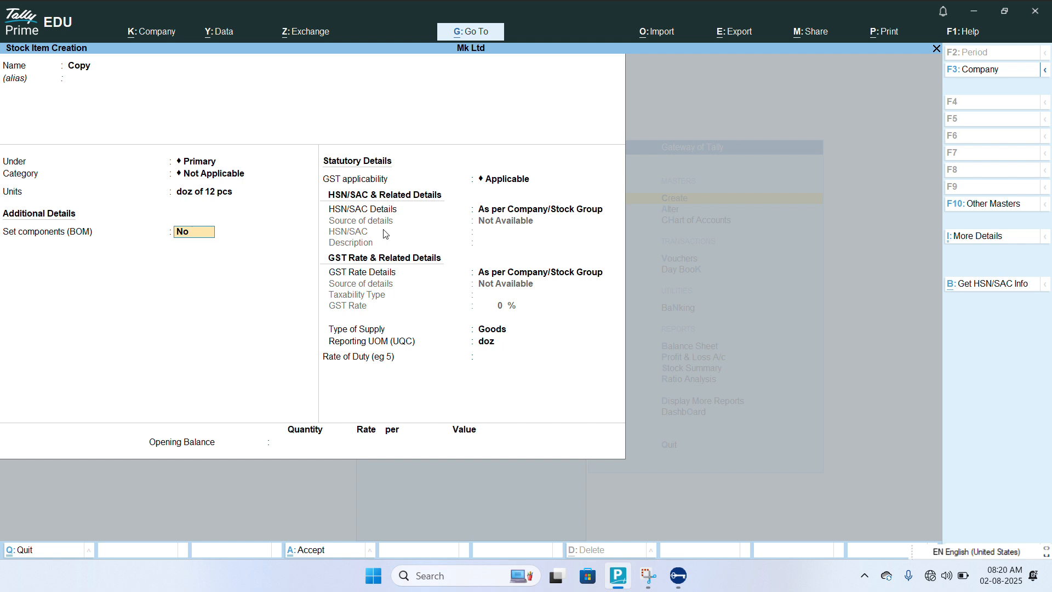
Keep components at No, GST applicability at Applicable and supply type Goods for Copy, leaving the rate of duty at 0
{"action": "key", "text": "Return"}
{"action": "key", "text": "Return"}
{"action": "key", "text": "Return"}
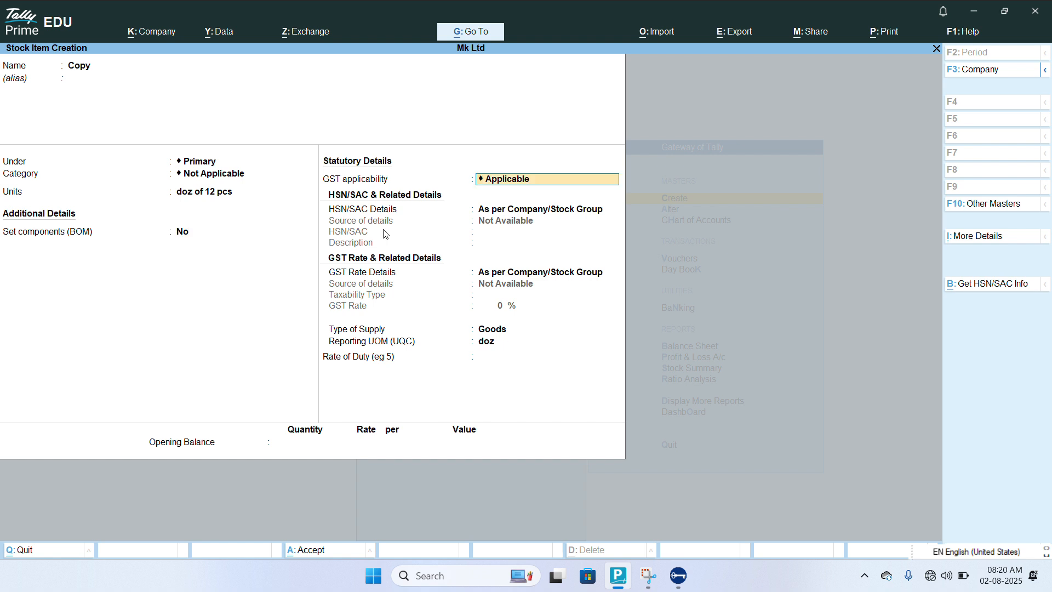
{"action": "key", "text": "Return"}
{"action": "key", "text": "Return"}
{"action": "key", "text": "Return"}
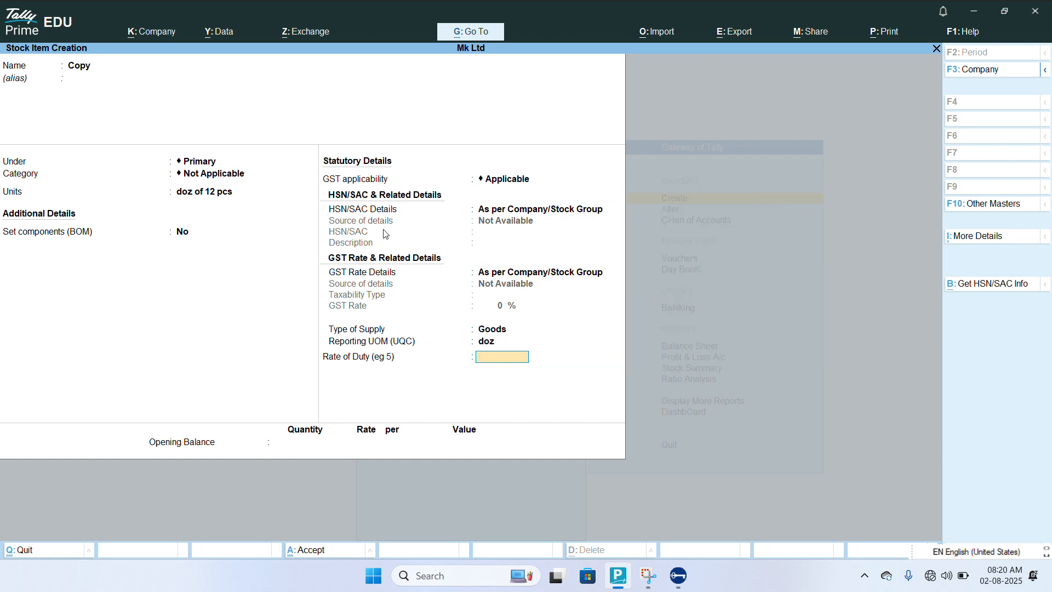
{"action": "key", "text": "Return"}
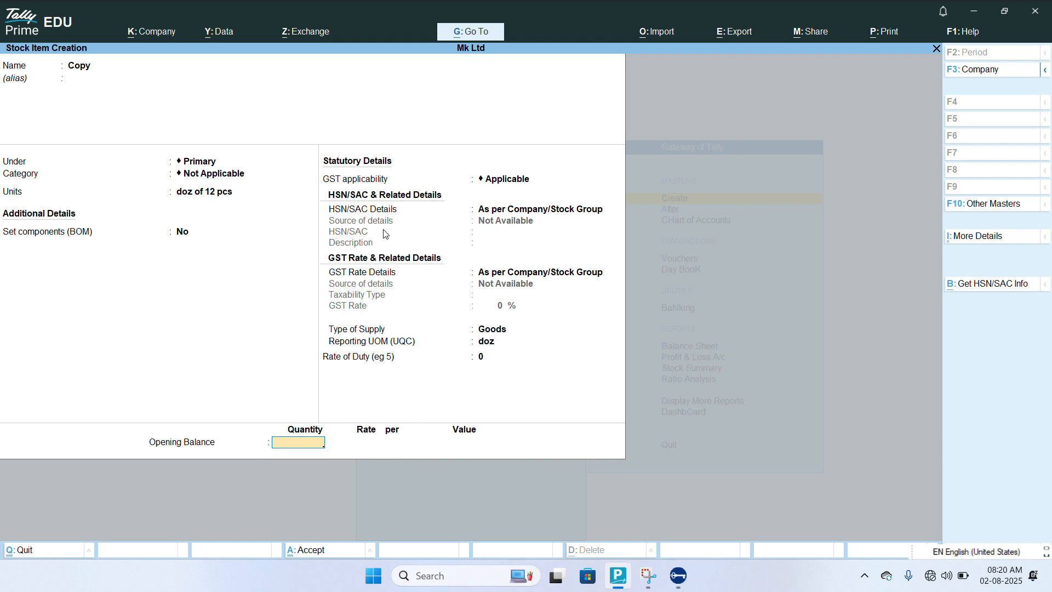
Try 3-4 as Copy's opening balance quantity in dozens and pieces, and clear the entry
{"action": "type", "text": "3-4"}
{"action": "key", "text": "Return"}
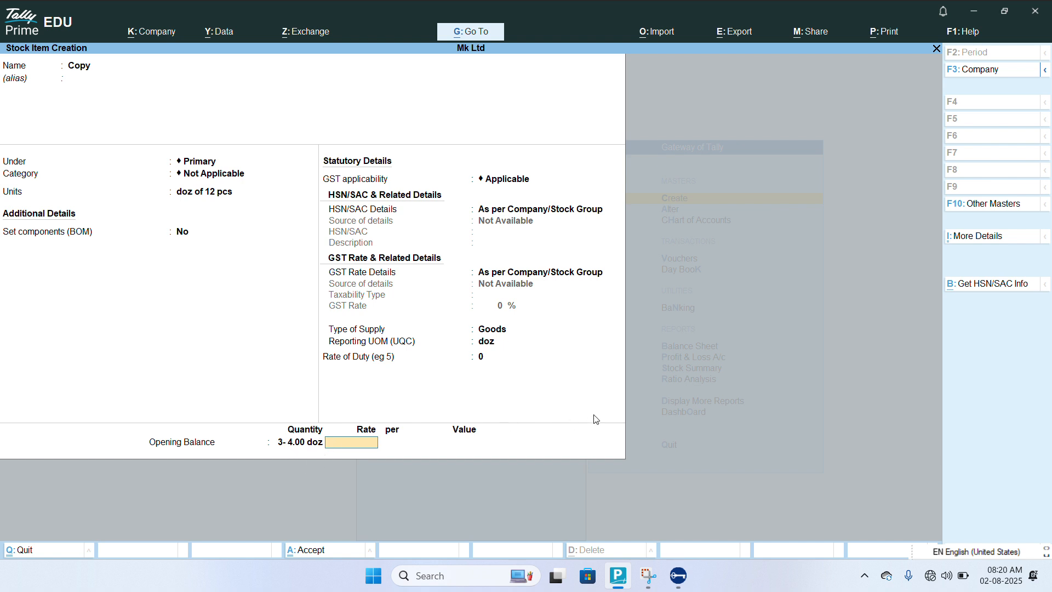
{"action": "key", "text": "BackSpace"}
{"action": "key", "text": "BackSpace"}
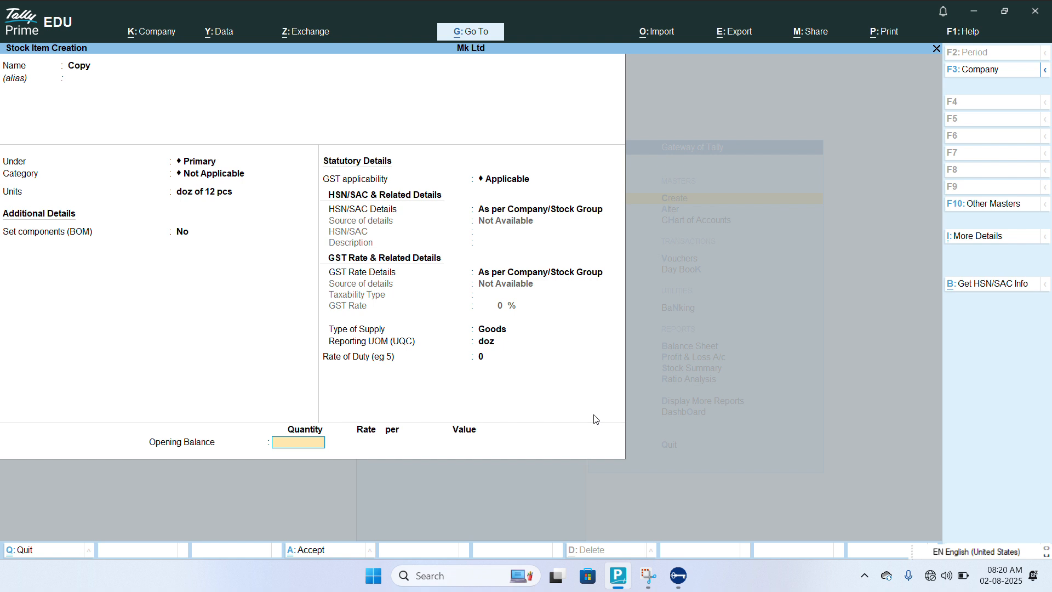
Set Copy's opening balance to 40pcs at a rate of 20 per pcs and save the stock item
{"action": "type", "text": "40pcs"}
{"action": "key", "text": "Return"}
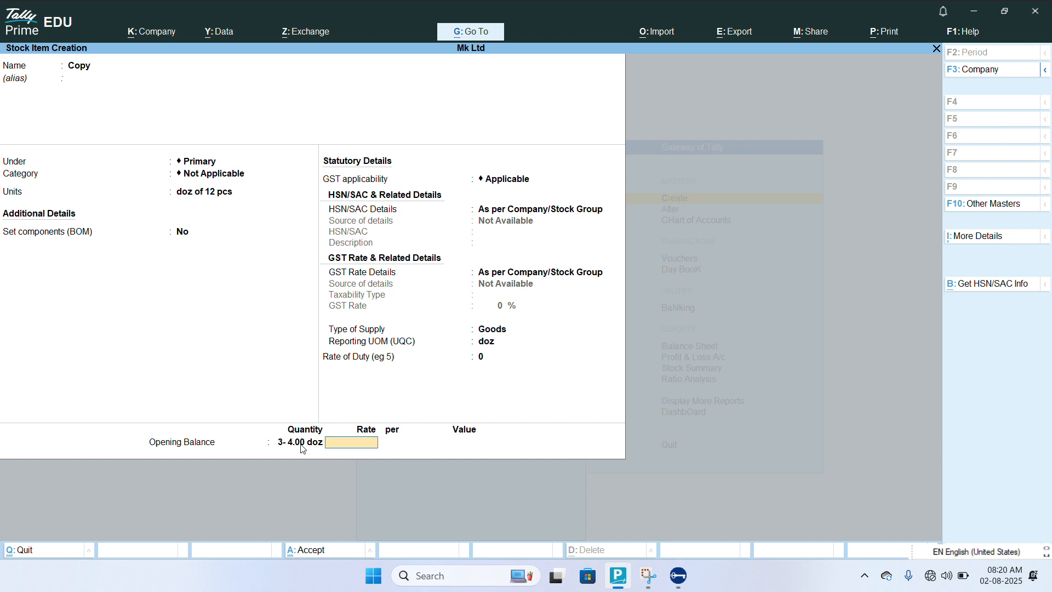
{"action": "type", "text": "20"}
{"action": "key", "text": "Return"}
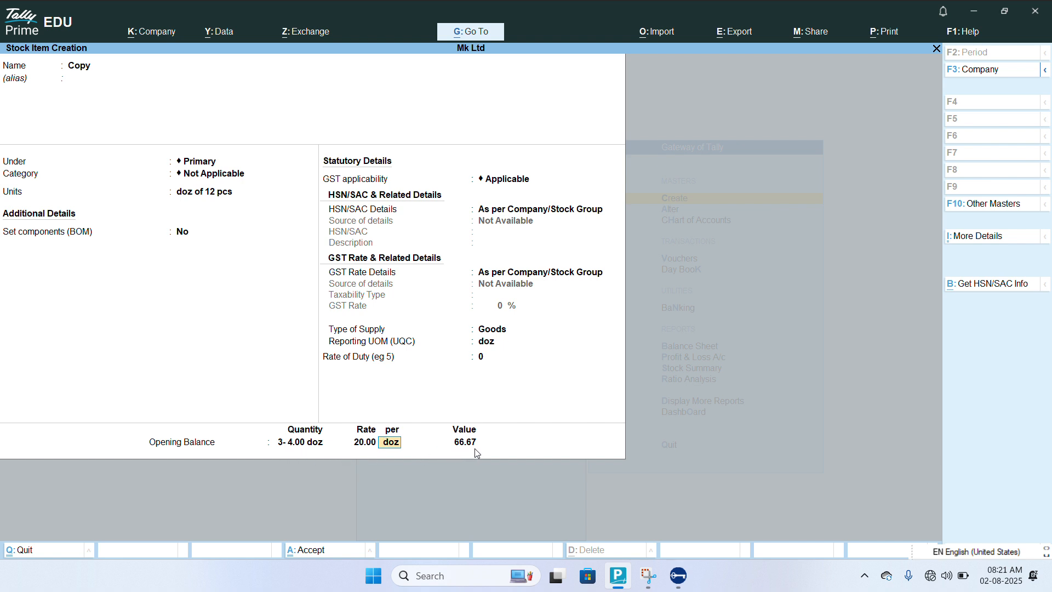
{"action": "type", "text": "pcs"}
{"action": "key", "text": "Return"}
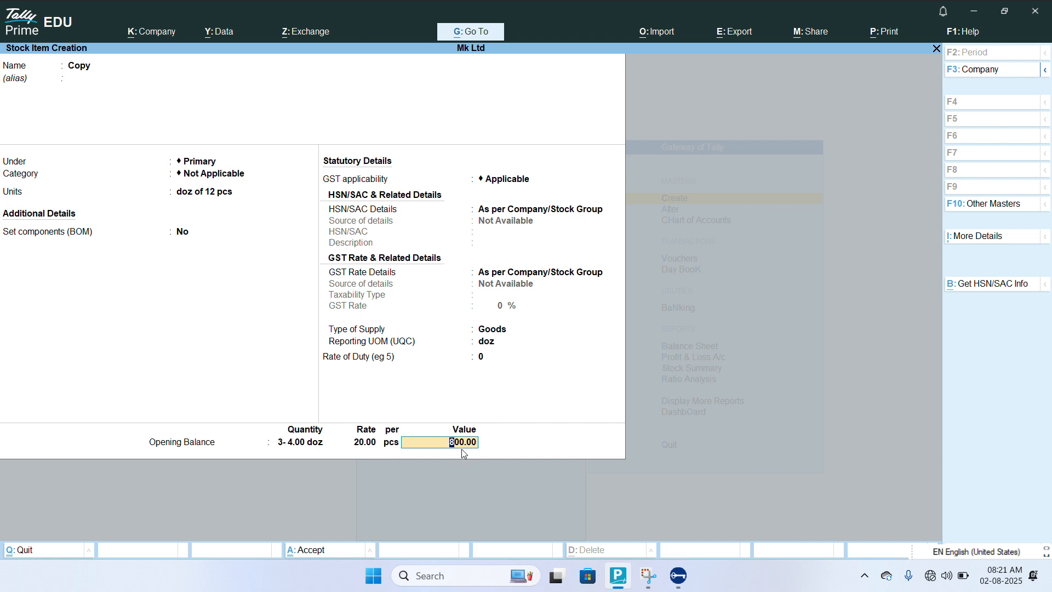
{"action": "key", "text": "Return"}
{"action": "key", "text": "Return"}
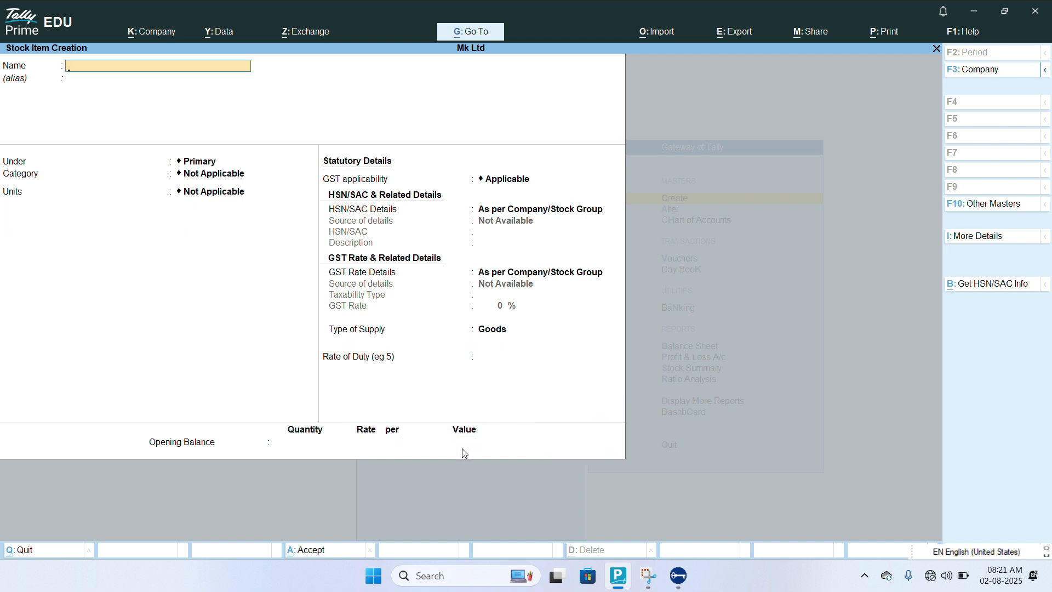
Name the next stock item Rice, with no alias, under the Primary group and with category Not Applicable
{"action": "type", "text": "Rice"}
{"action": "key", "text": "Return"}
{"action": "key", "text": "Return"}
{"action": "key", "text": "Return"}
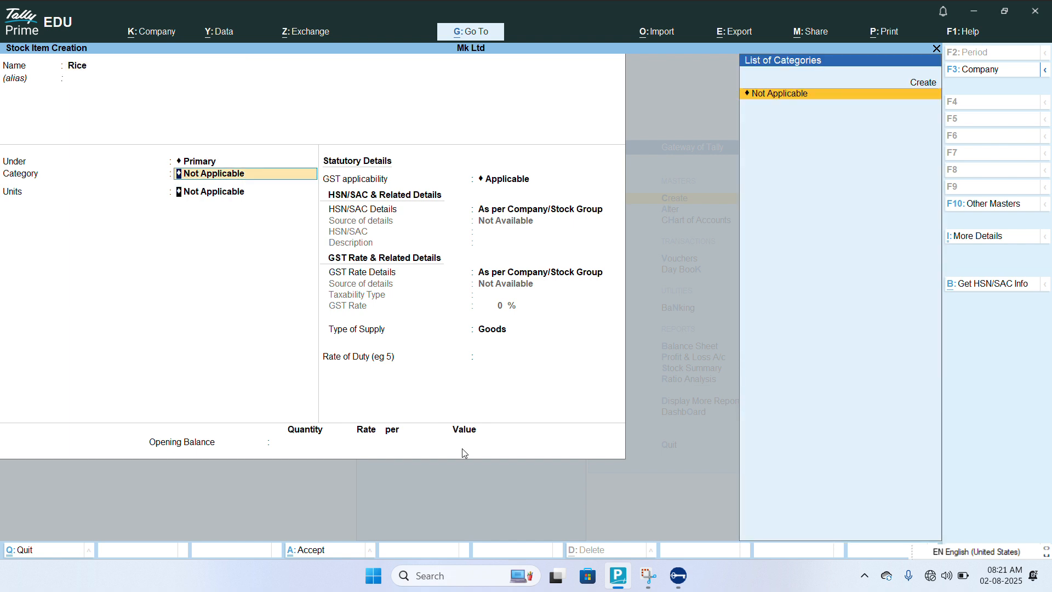
{"action": "key", "text": "Return"}
Set the units of the Rice stock item to the compound unit kg of 1000 gms
{"action": "key", "text": "Down"}
{"action": "key", "text": "Down"}
{"action": "key", "text": "Down"}
{"action": "key", "text": "Down"}
{"action": "key", "text": "Down"}
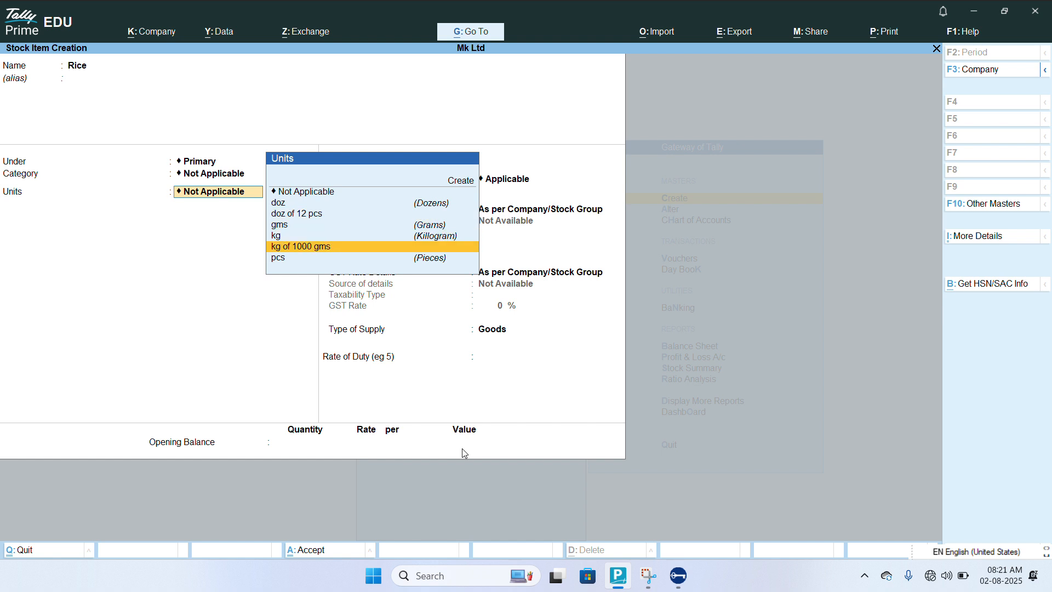
{"action": "key", "text": "Return"}
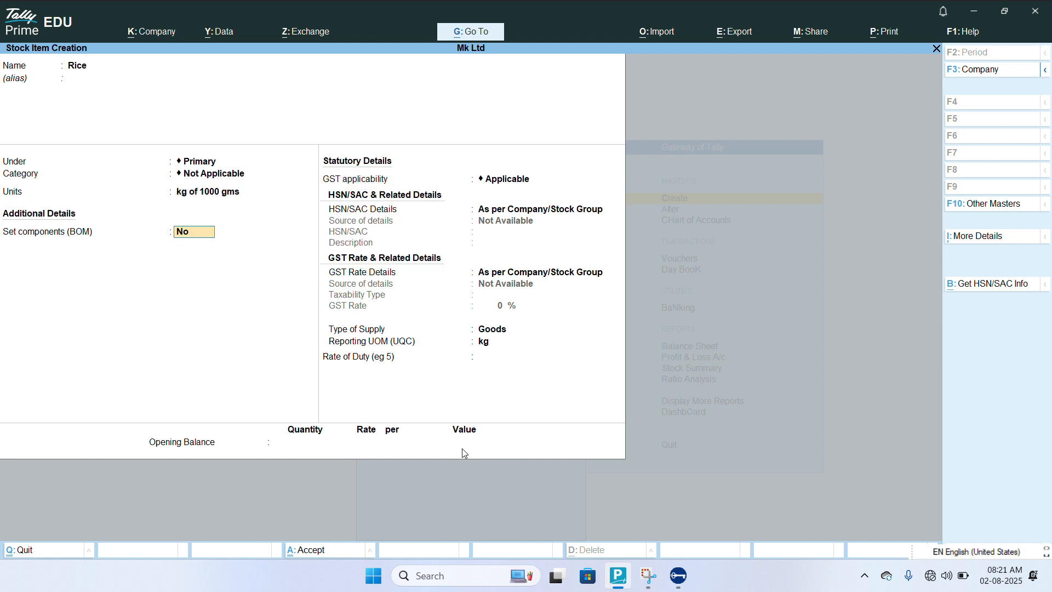
Keep components at No, GST applicability at Applicable and supply type Goods for Rice, leaving the rate of duty at 0
{"action": "key", "text": "Return"}
{"action": "key", "text": "Return"}
{"action": "key", "text": "Return"}
{"action": "key", "text": "Return"}
{"action": "key", "text": "Return"}
{"action": "key", "text": "Return"}
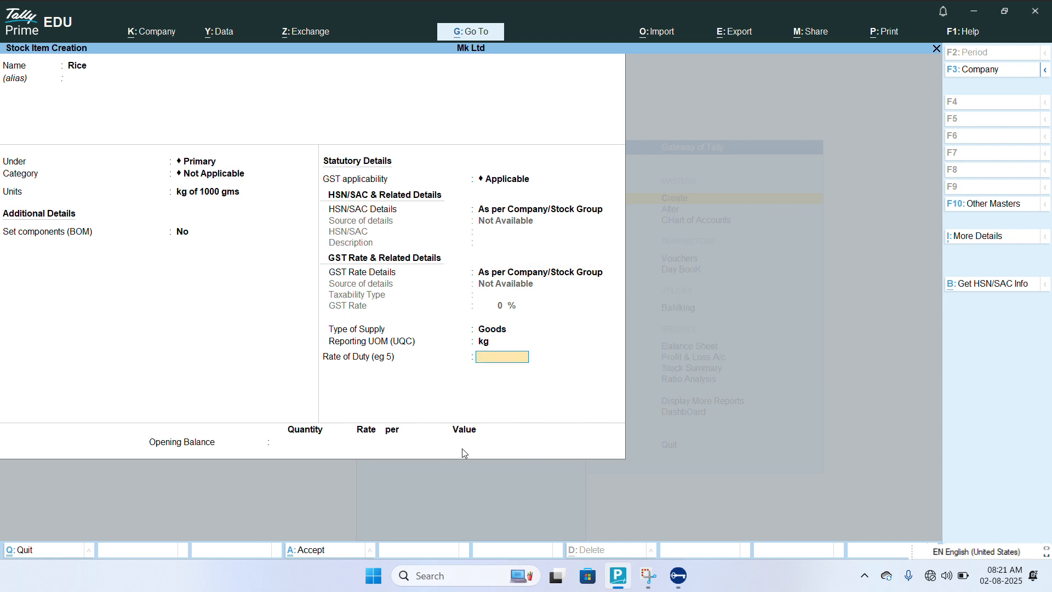
{"action": "key", "text": "Return"}
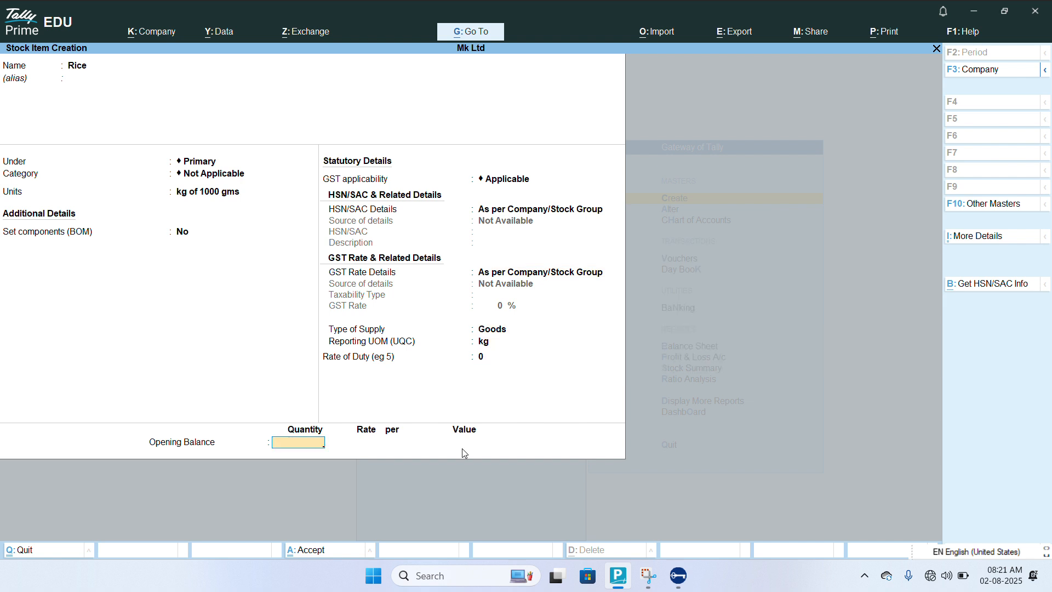
Set Rice's opening balance to 2-500 kg at a rate of 60 per kg and save the stock item
{"action": "type", "text": "2-500"}
{"action": "key", "text": "Return"}
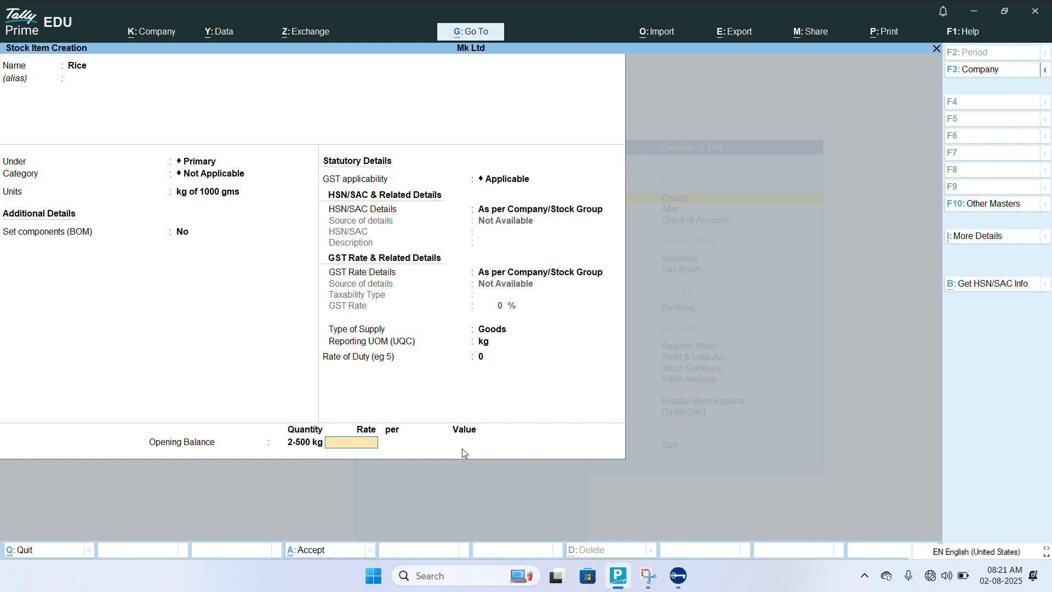
{"action": "type", "text": "60"}
{"action": "key", "text": "Return"}
{"action": "key", "text": "Return"}
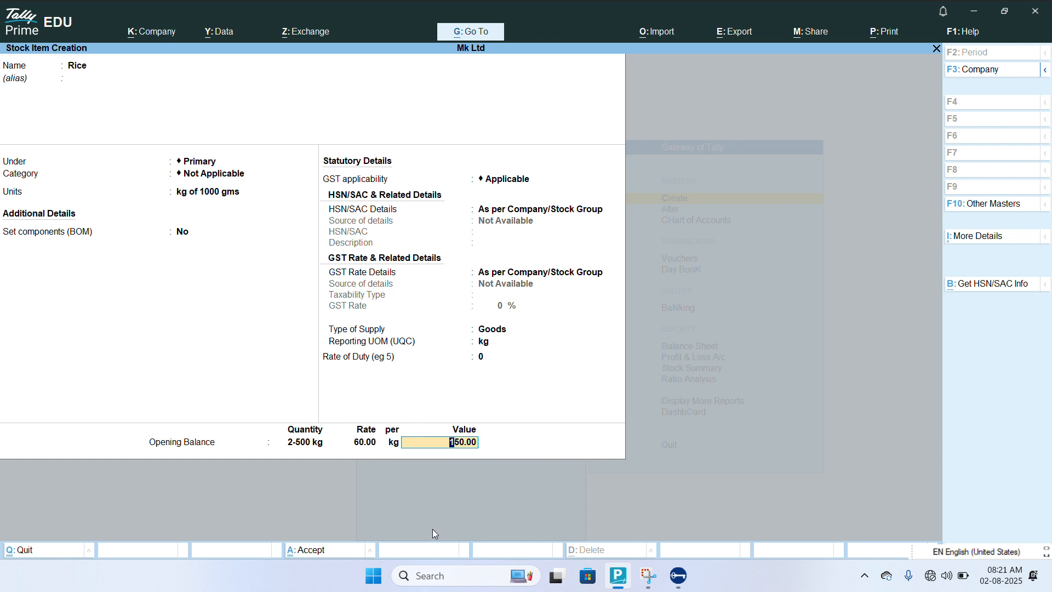
{"action": "key", "text": "Return"}
{"action": "key", "text": "Return"}
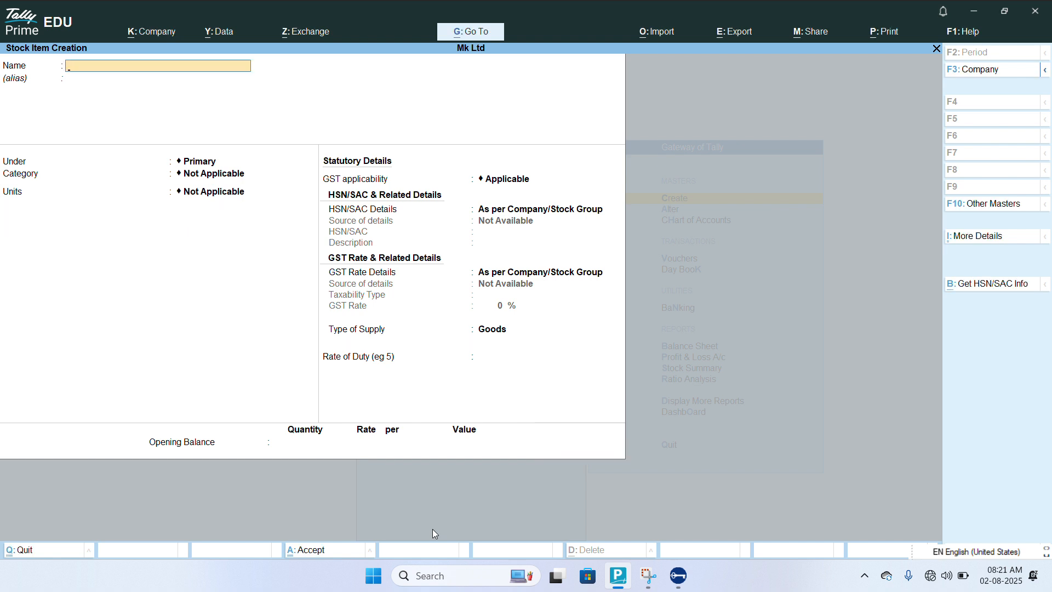